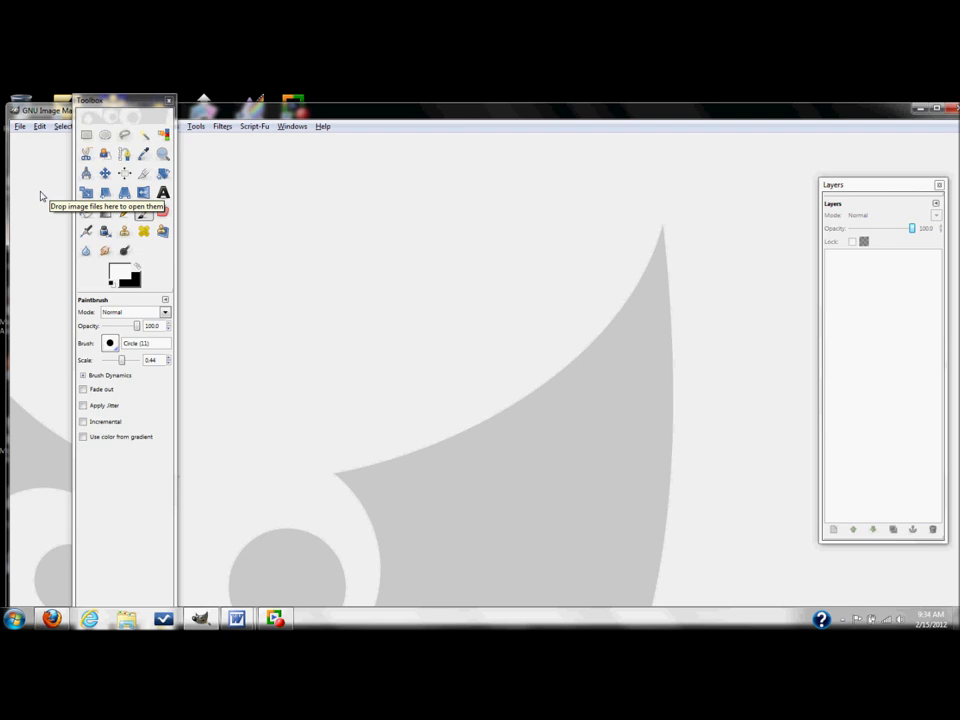
- Create a new 730 × 810 pixel image, which opens with a black background
left_click(19, 127)
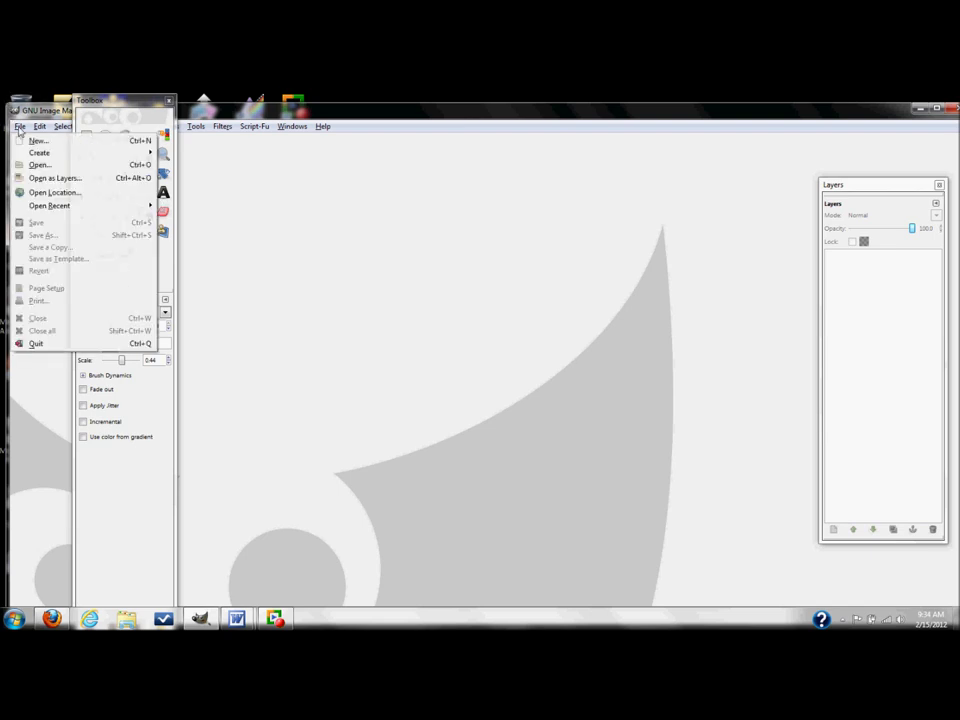
left_click(30, 141)
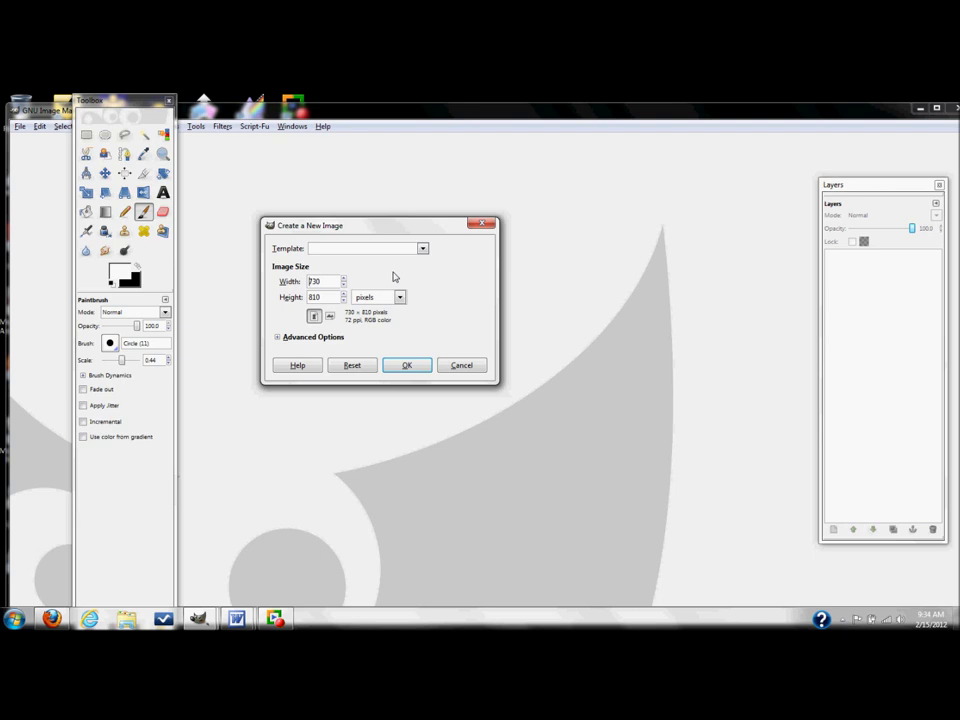
left_click(405, 366)
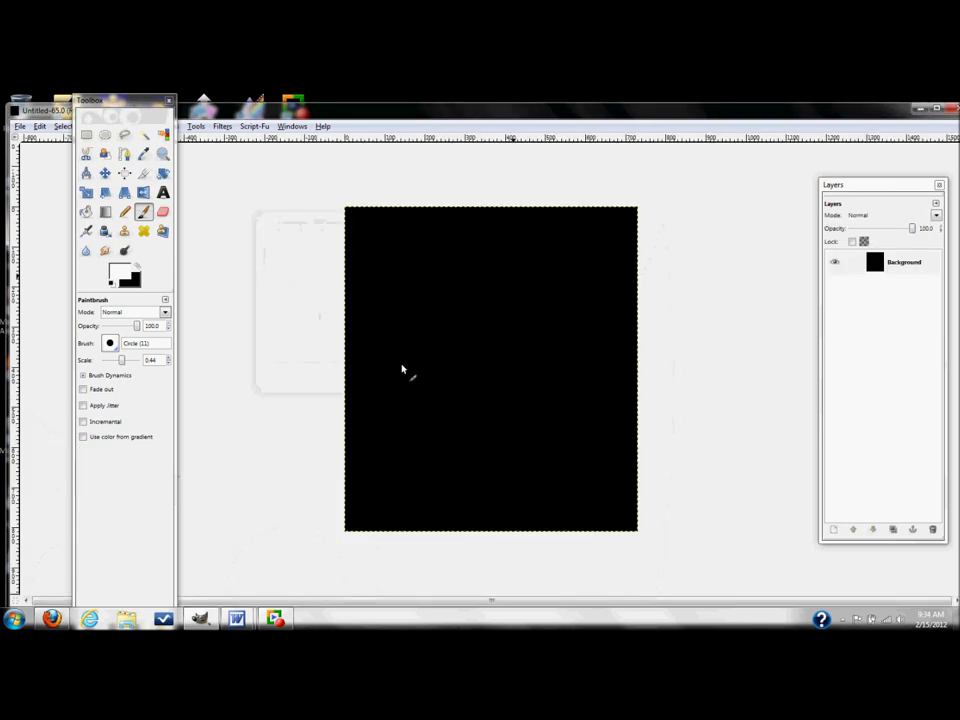
- Set the foreground colour to white and bucket-fill the black canvas white
left_click(122, 271)
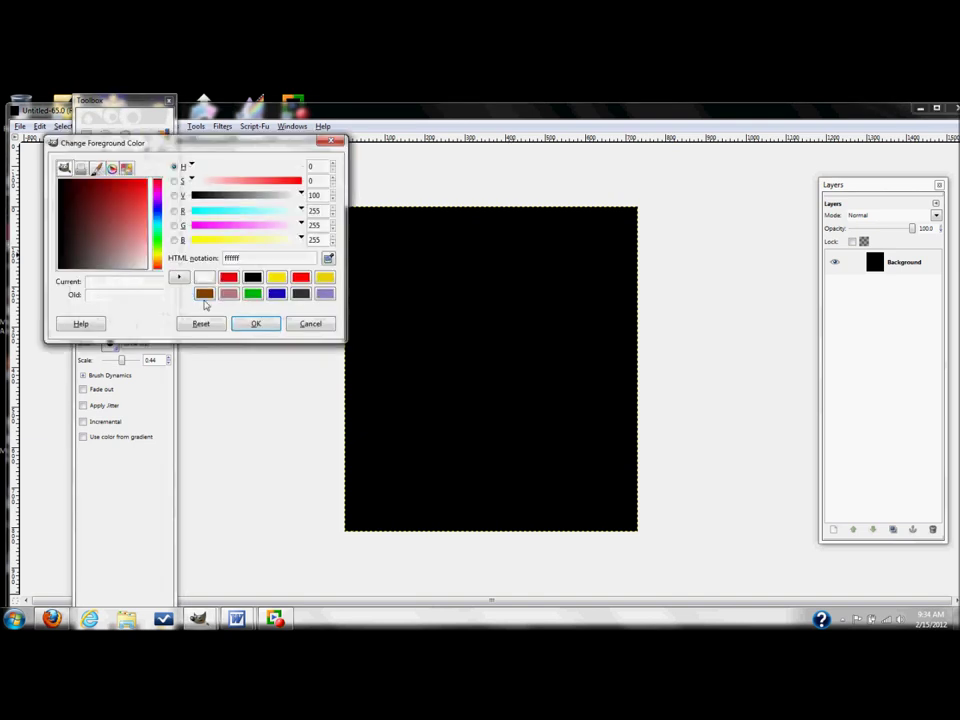
left_click(255, 325)
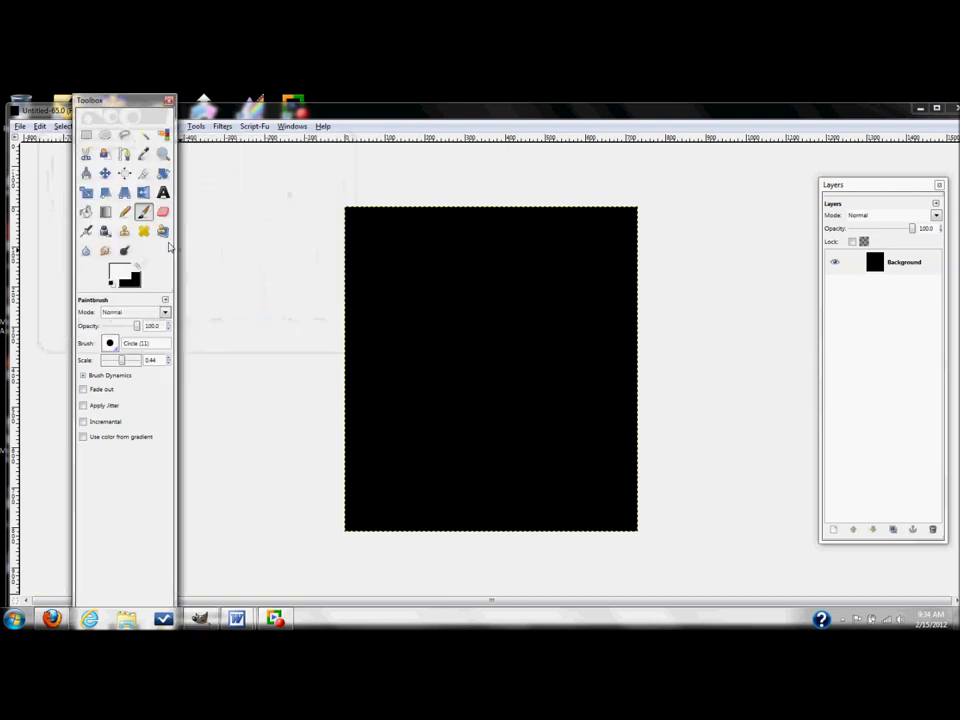
left_click(86, 212)
left_click(451, 303)
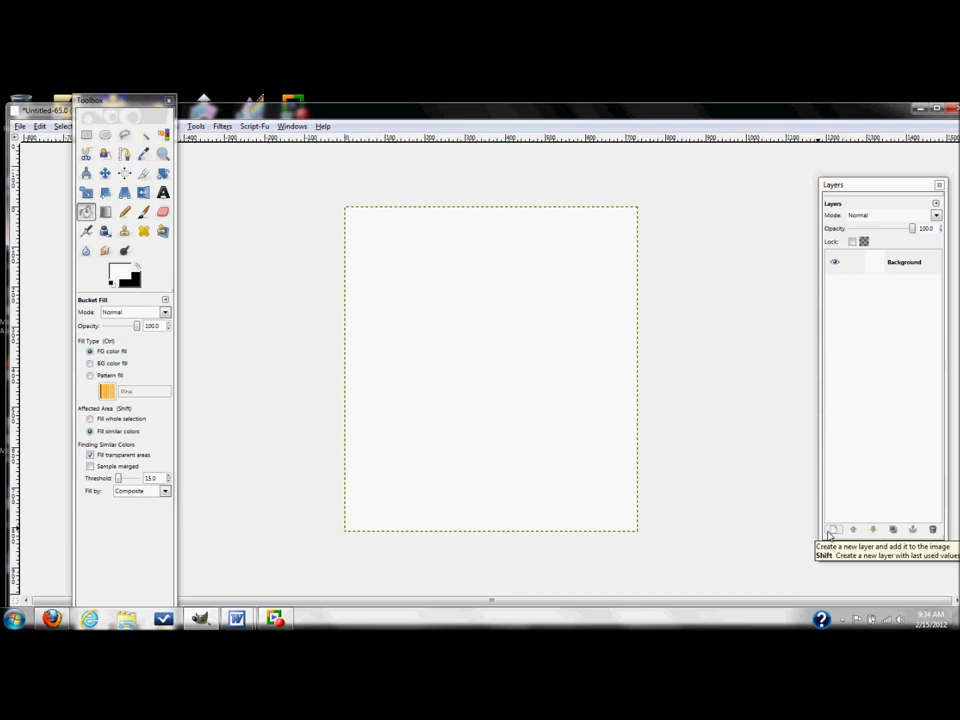
left_click(830, 531)
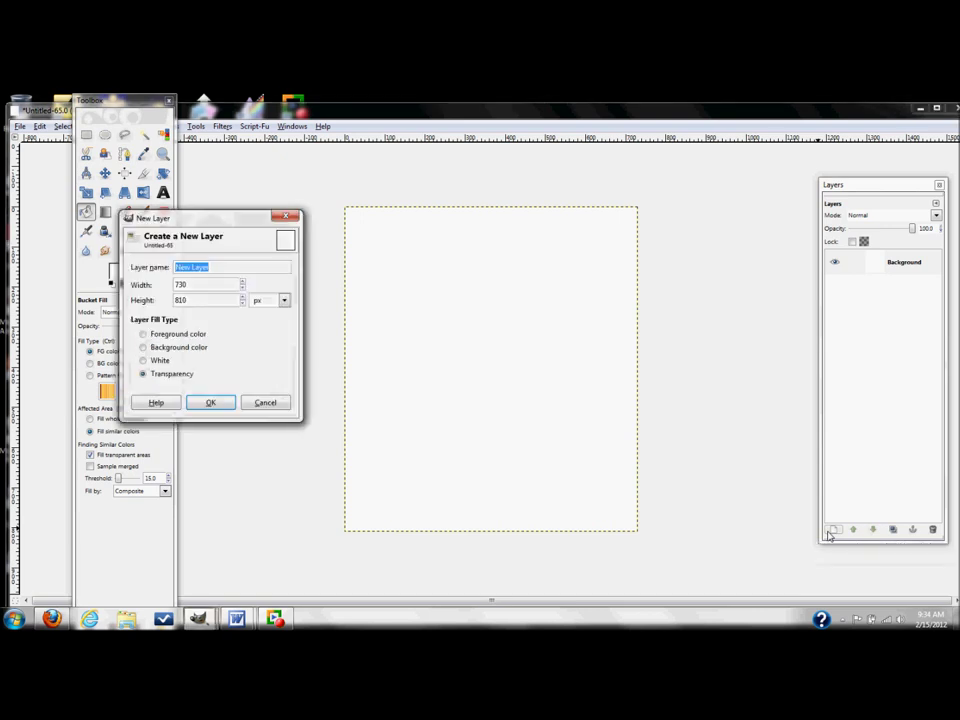
- Add a transparent layer named New Layer and make it the active layer
left_click(213, 402)
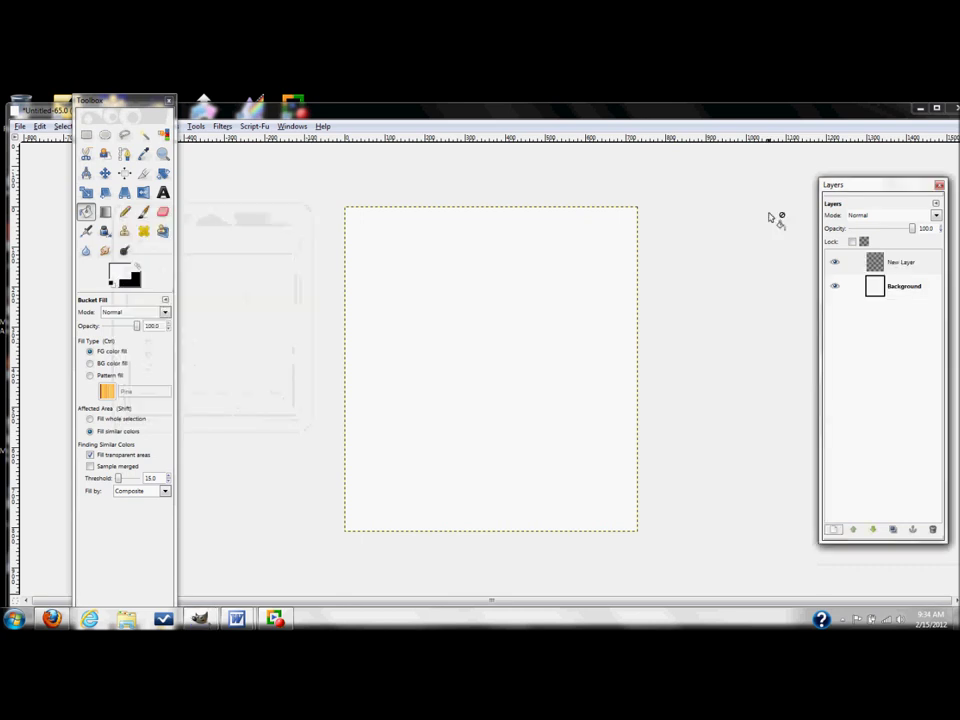
left_click(915, 266)
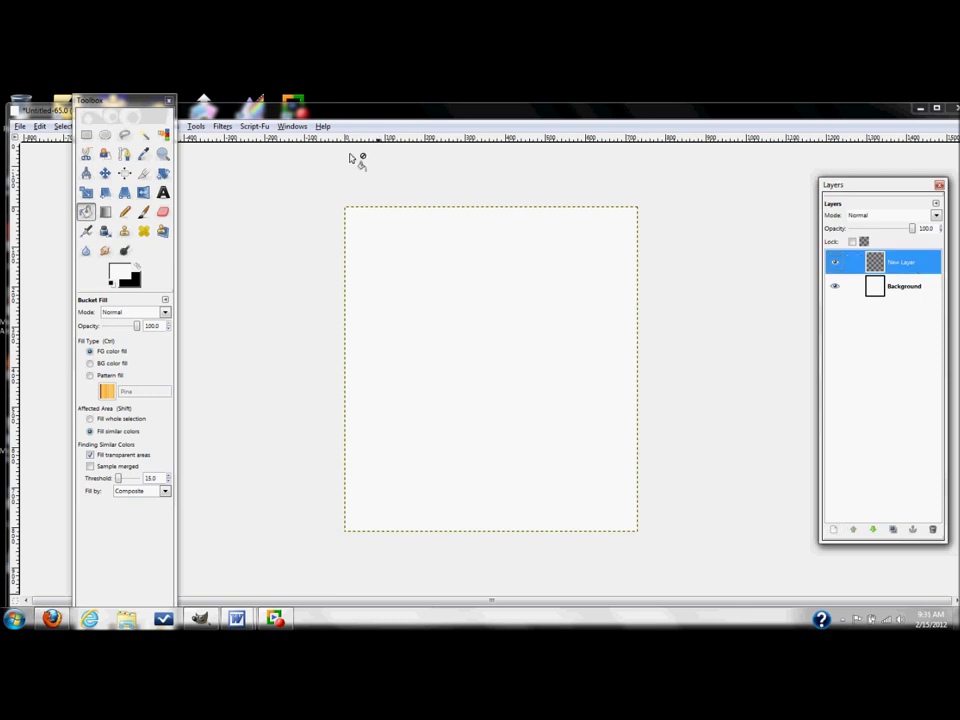
- Draw a rectangular selection near the middle of the canvas
left_click(86, 134)
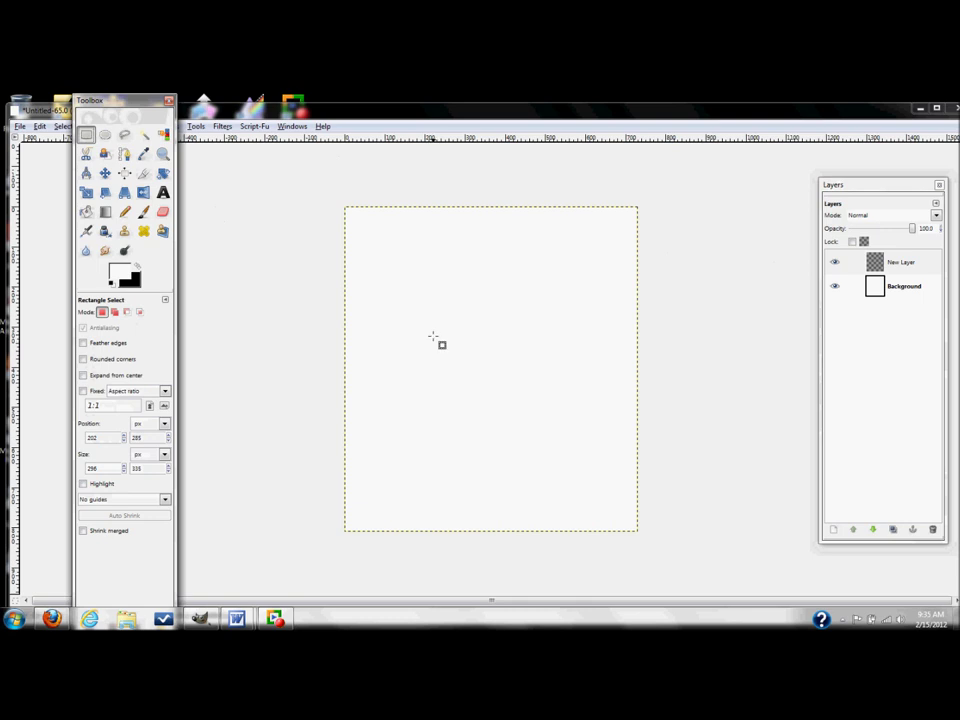
left_click(547, 467)
left_click_drag(547, 467, 549, 467)
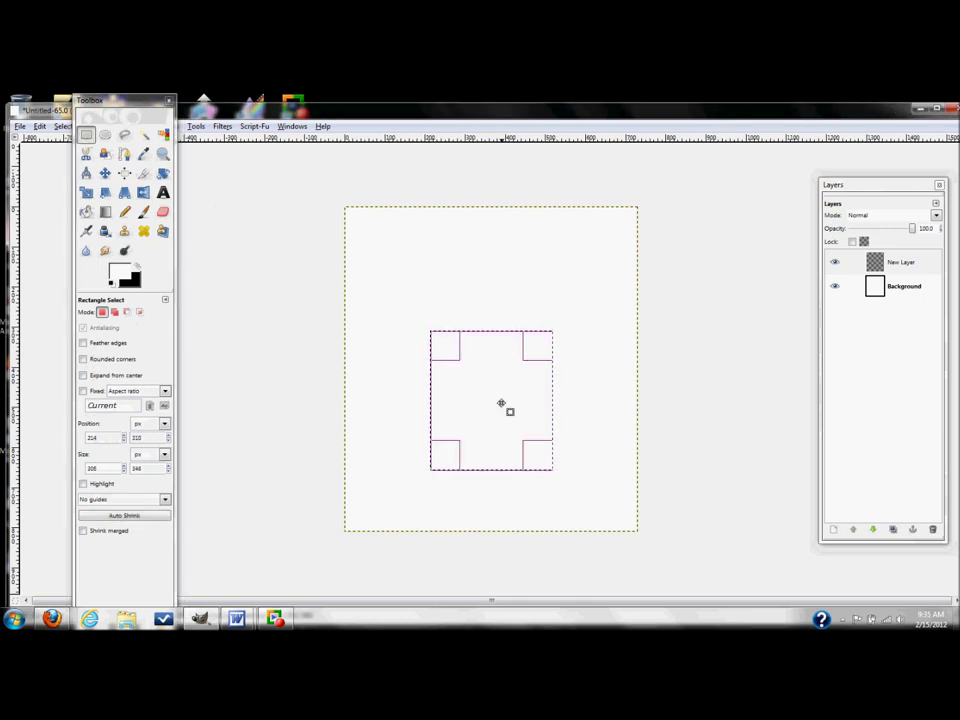
left_click_drag(498, 401, 495, 373)
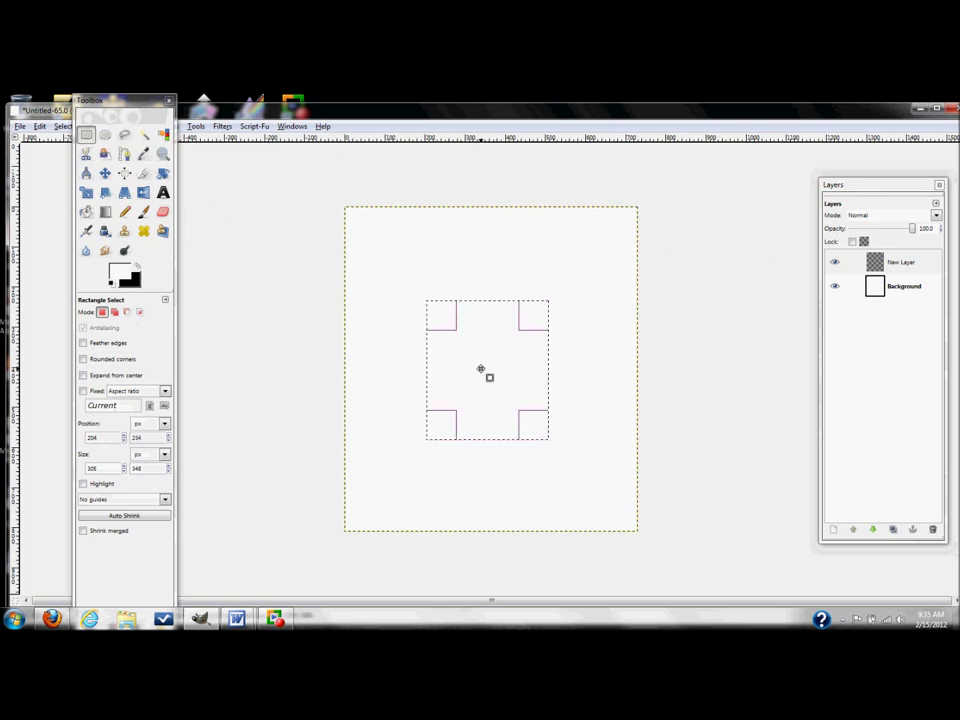
- Paint the selected rectangle black with the Paintbrush at maximum Scale 10
left_click(144, 214)
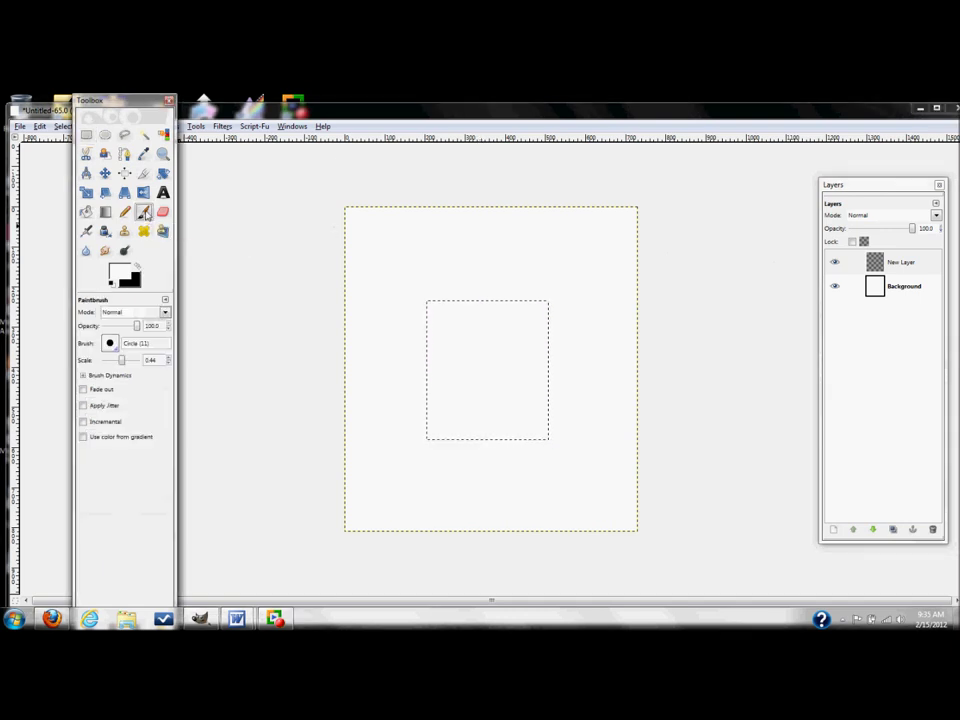
left_click(138, 267)
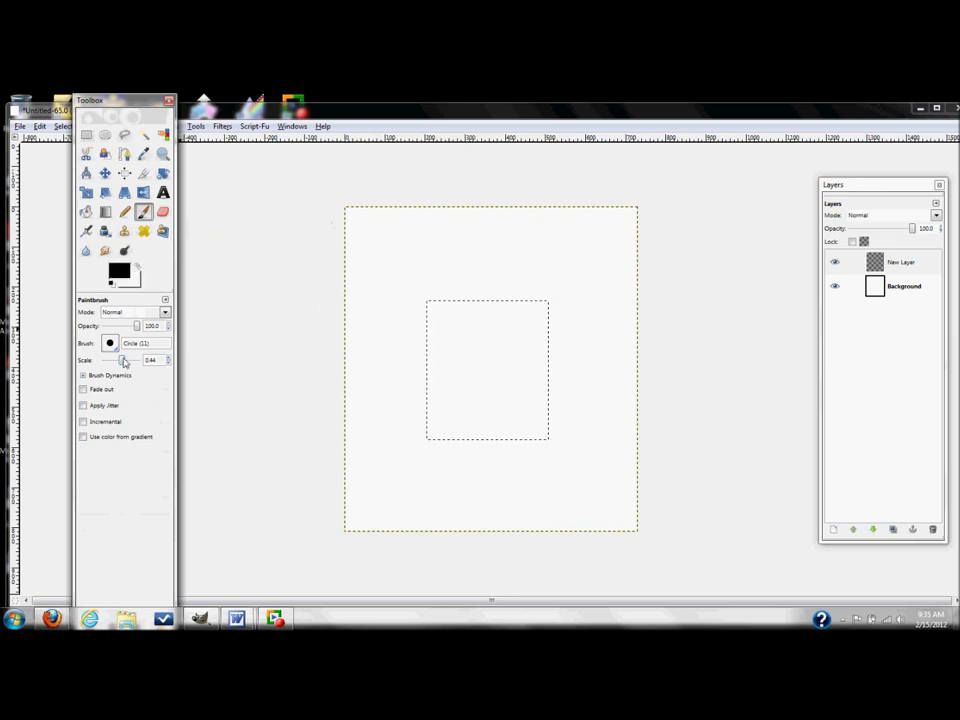
left_click_drag(124, 358, 150, 364)
mouse_move(437, 298)
left_mouse_down()
mouse_move(446, 446)
mouse_move(463, 321)
mouse_move(458, 460)
mouse_move(476, 506)
mouse_move(519, 306)
mouse_move(536, 339)
mouse_move(536, 323)
mouse_move(544, 540)
left_mouse_up()
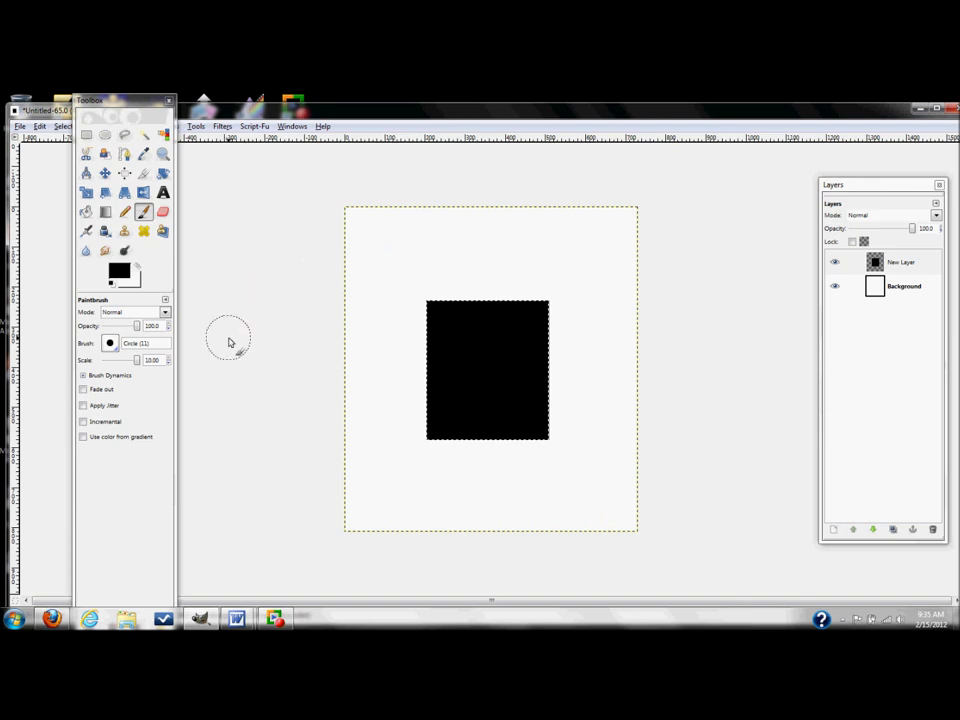
- Trace a zigzag path beneath the black rectangle's lower edge and convert it with Select > From Path
left_click(124, 154)
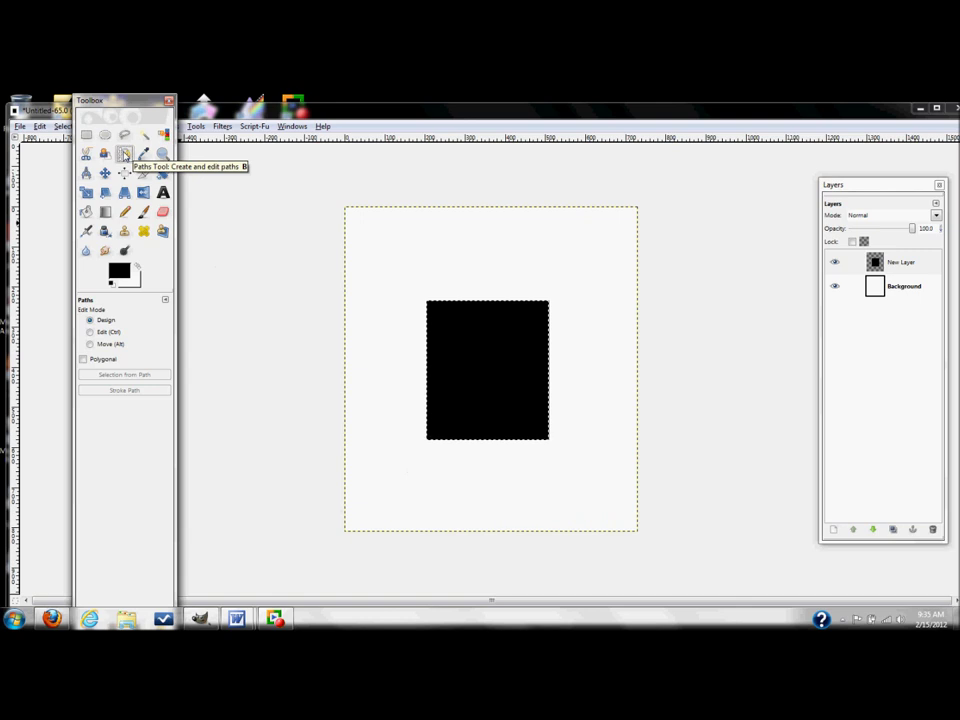
left_click_drag(115, 100, 132, 97)
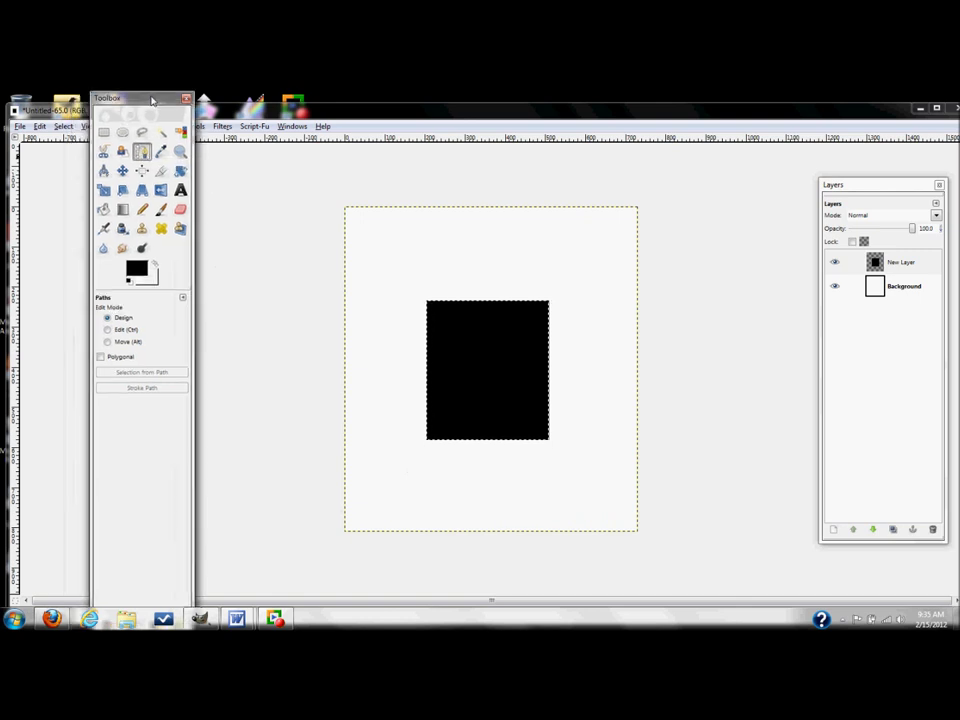
left_click(427, 429)
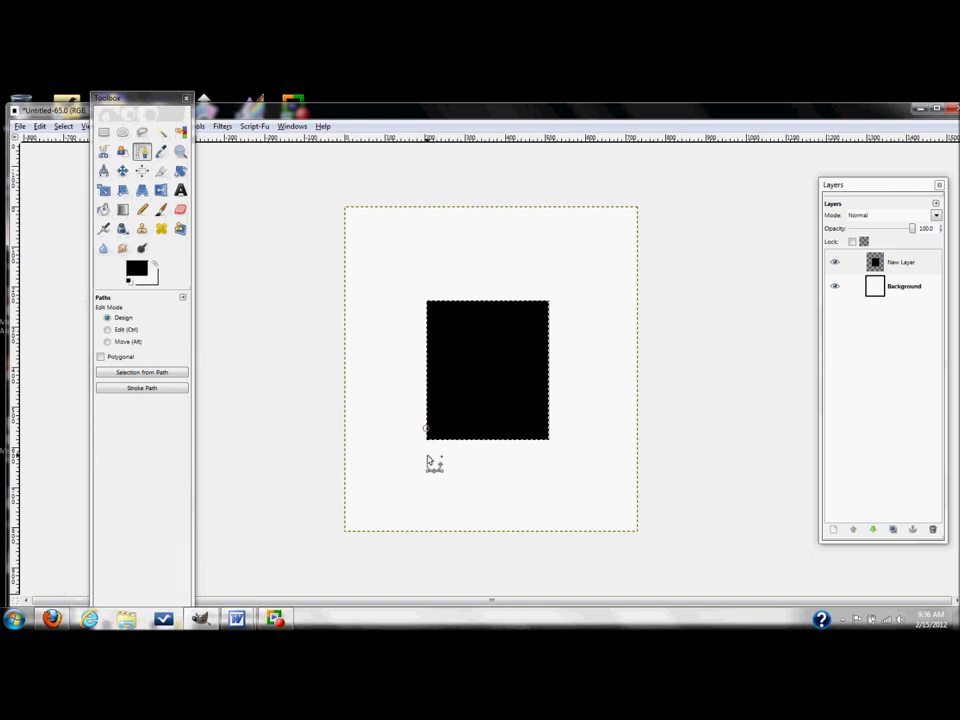
left_click(427, 454)
left_click_drag(433, 451, 547, 454)
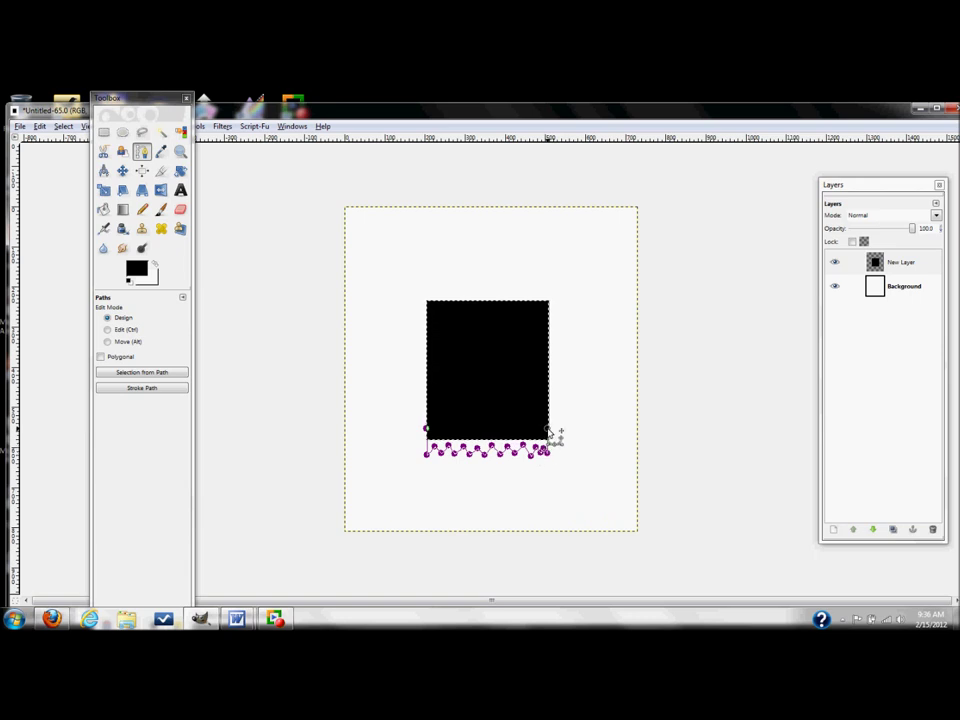
left_click_drag(442, 433, 428, 431)
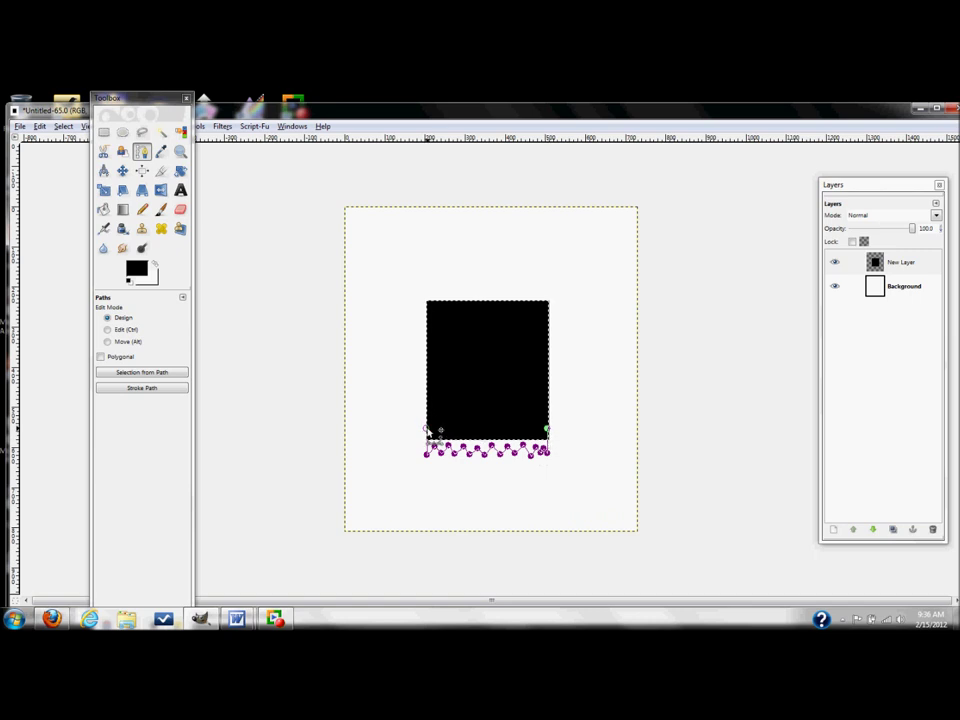
left_click(63, 127)
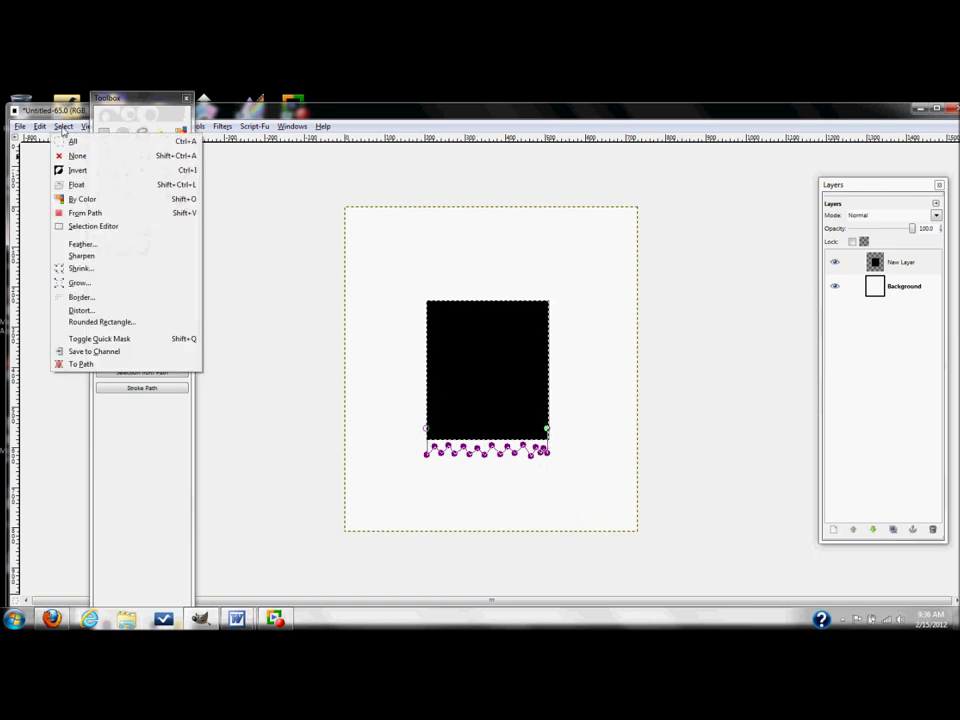
left_click(75, 213)
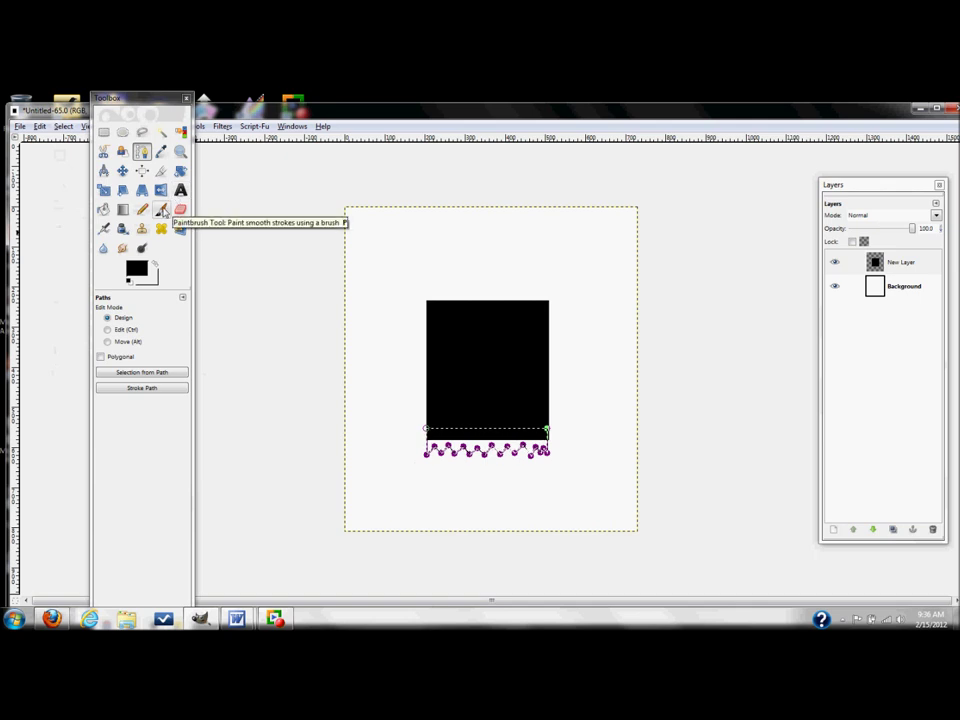
- Paint the zigzag selection black with the Paintbrush
left_click(161, 209)
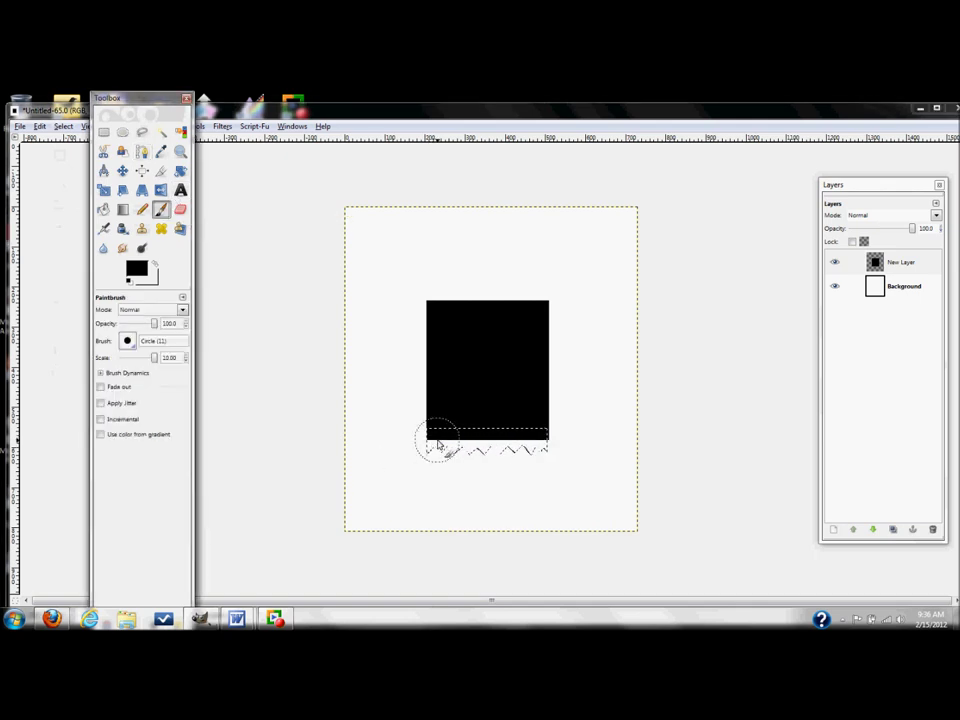
left_click_drag(439, 445, 546, 444)
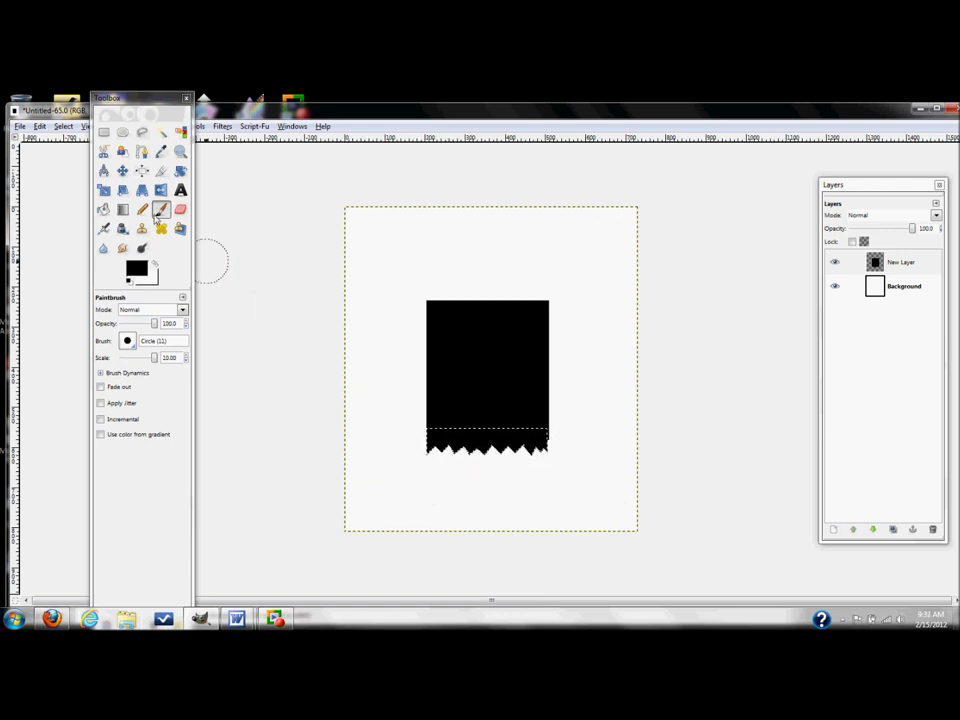
- Scale the jagged strip to 307 pixels wide with the Scale tool
left_click(104, 191)
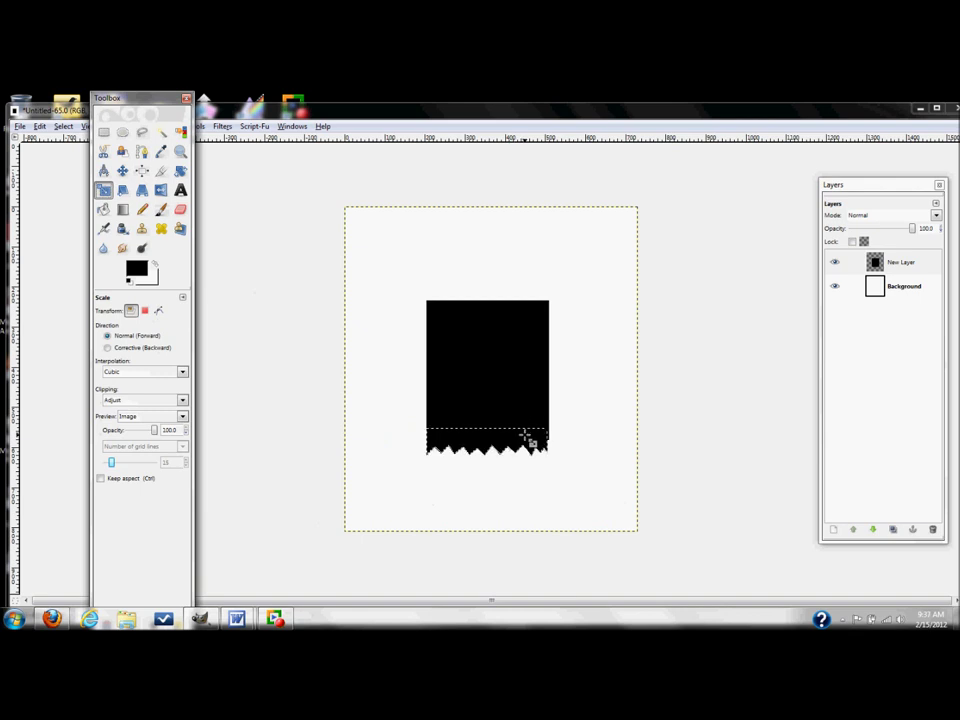
left_click(528, 439)
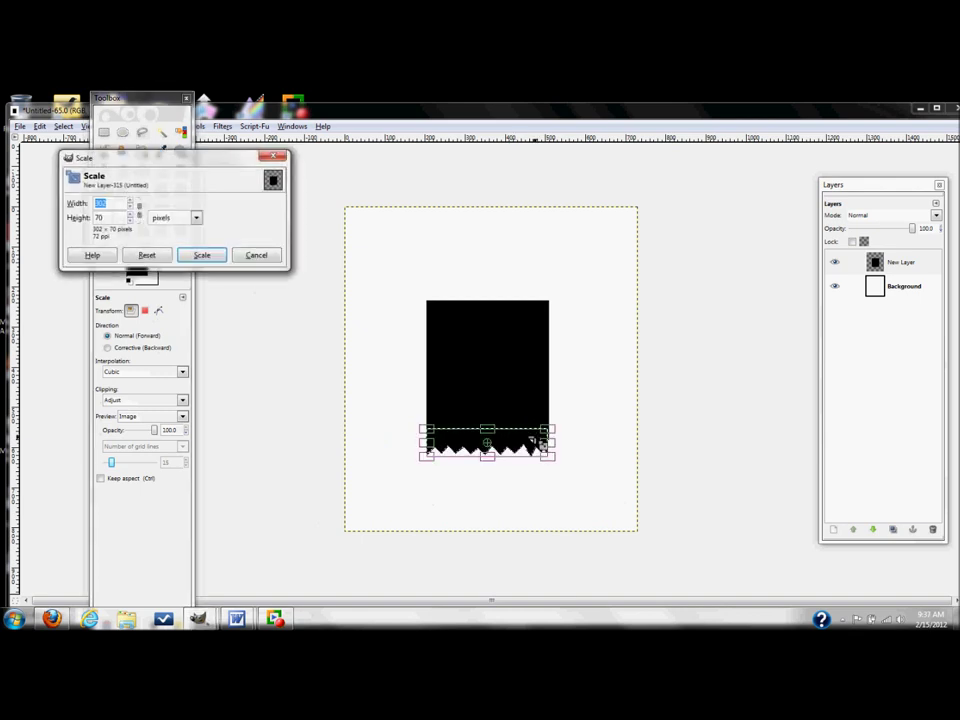
left_click(560, 452)
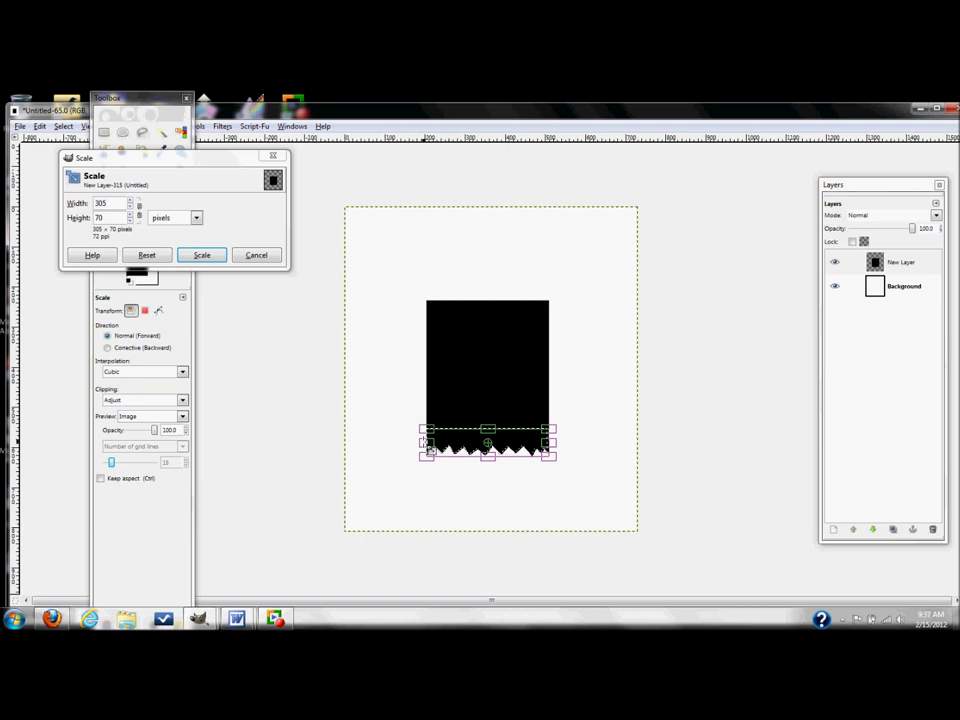
left_click_drag(428, 446, 426, 446)
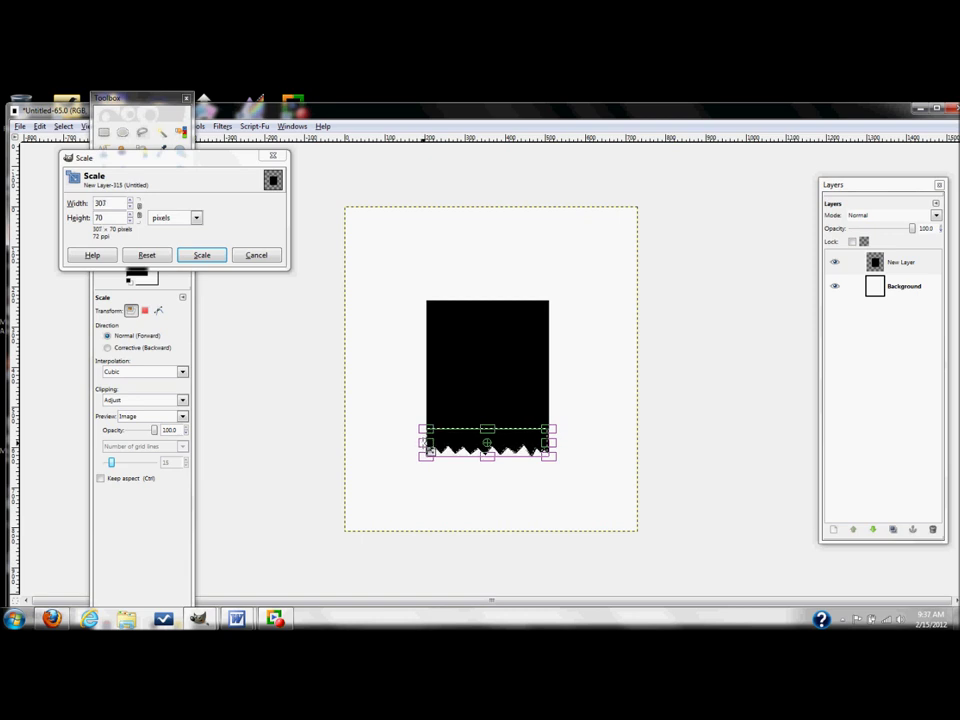
left_click(202, 256)
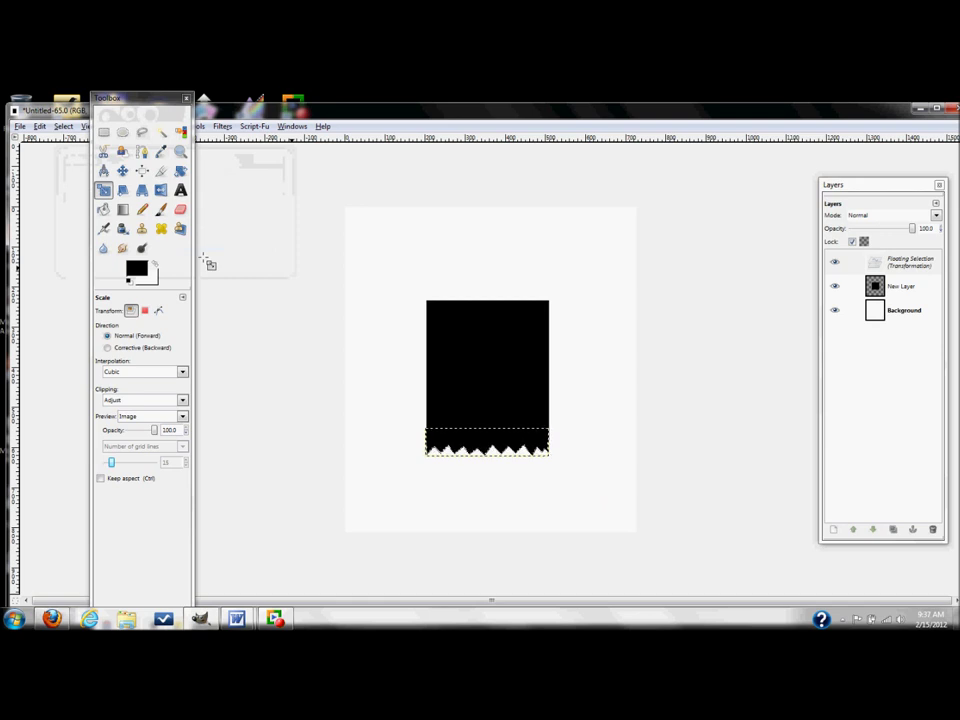
right_click(894, 266)
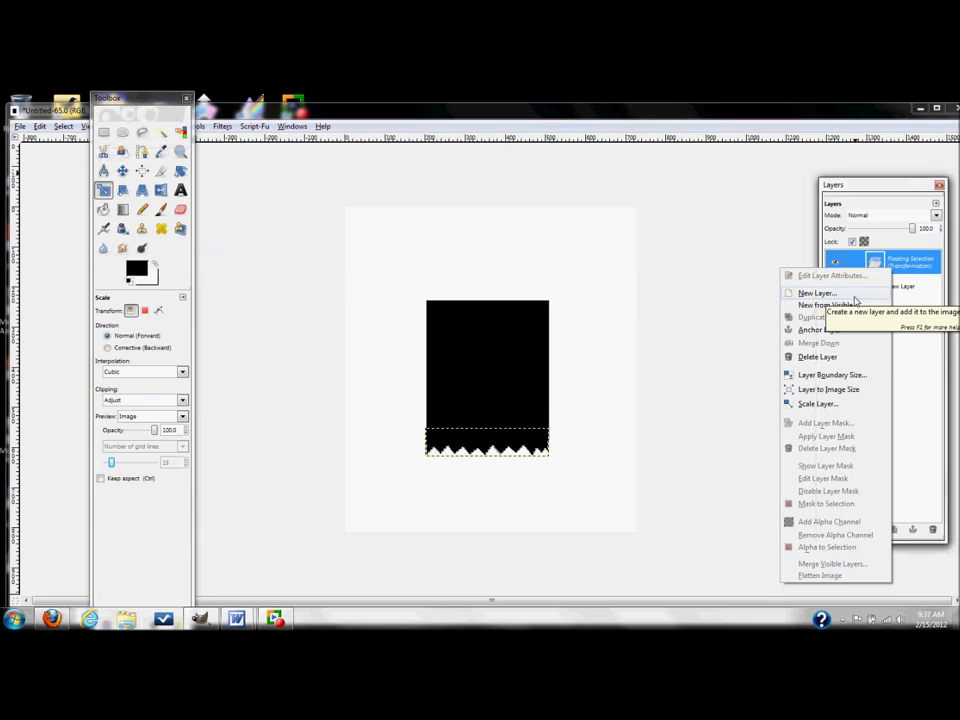
- Turn the floating selection into a Transformation layer, widen it to 310 pixels, and select it
left_click(854, 298)
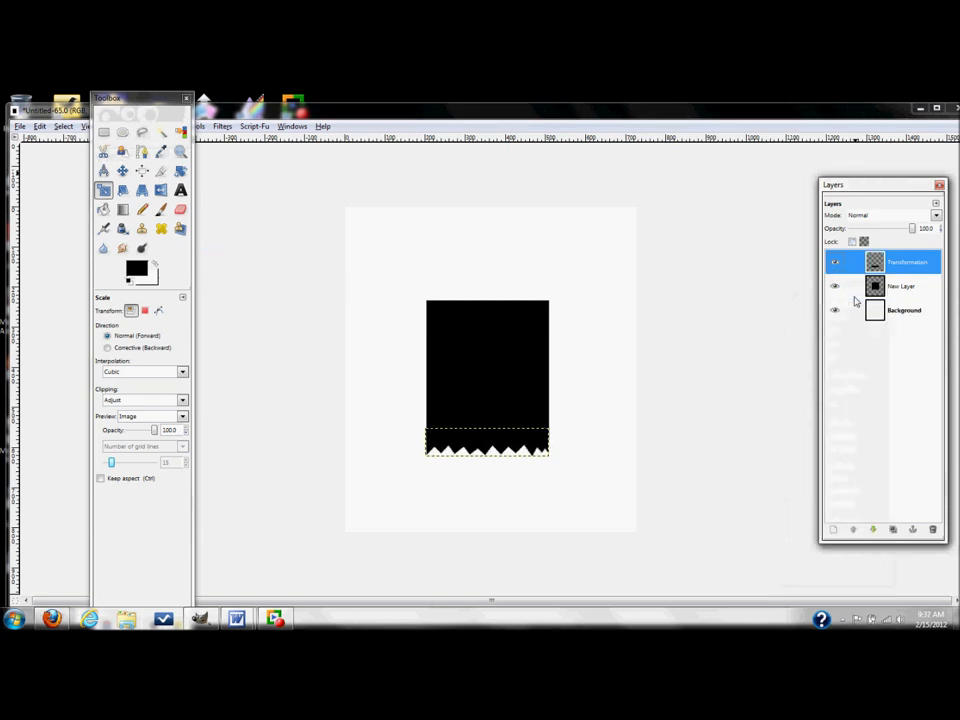
left_click(541, 446)
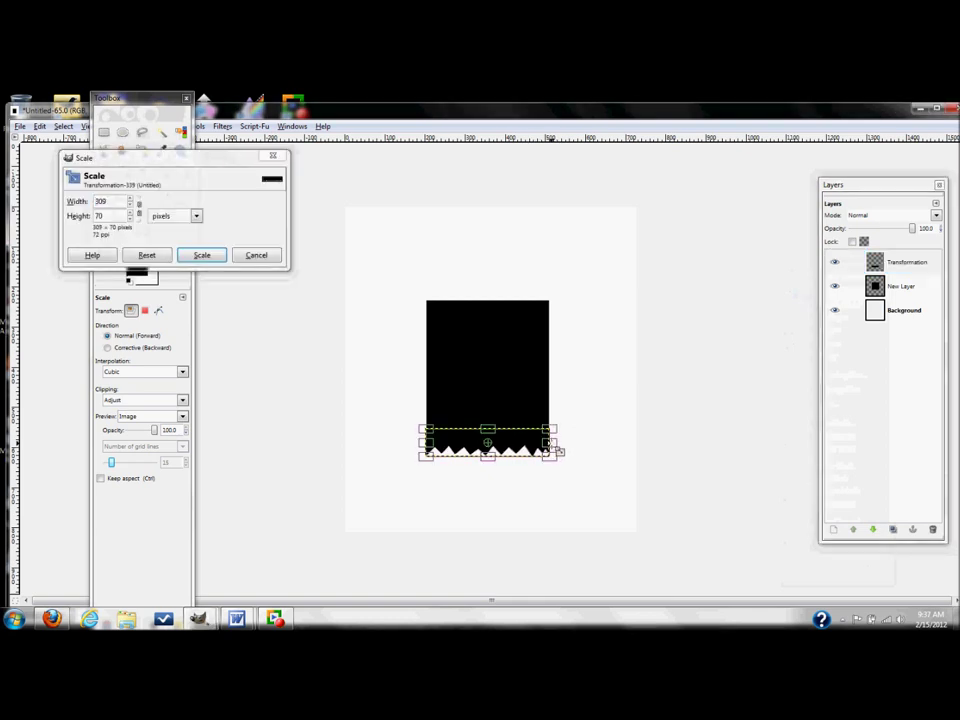
left_click_drag(558, 450, 558, 453)
left_click(202, 255)
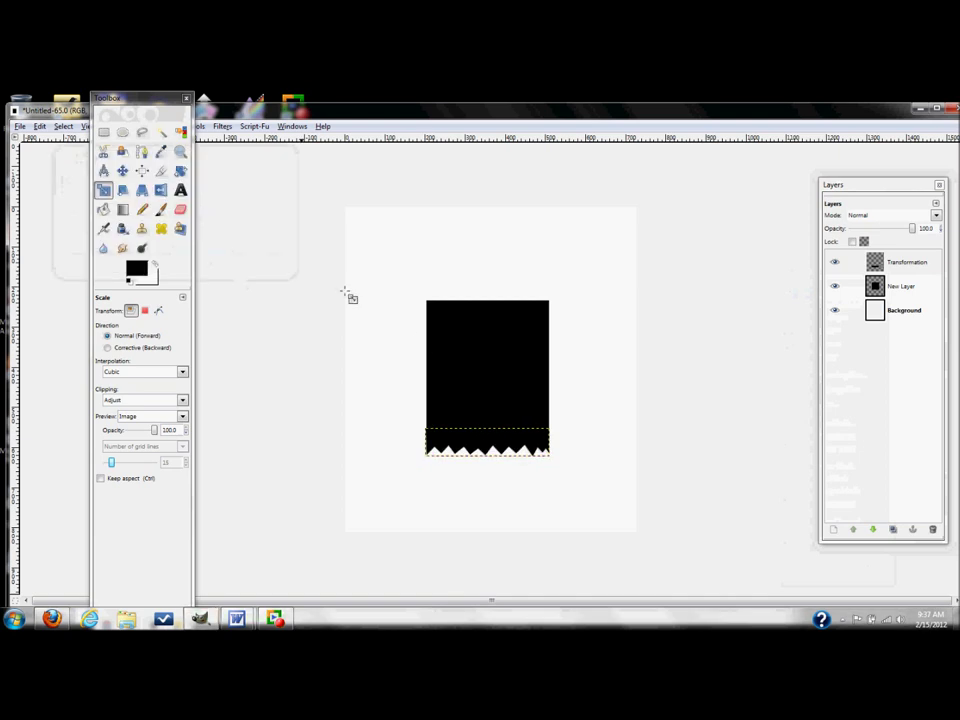
left_click(912, 261)
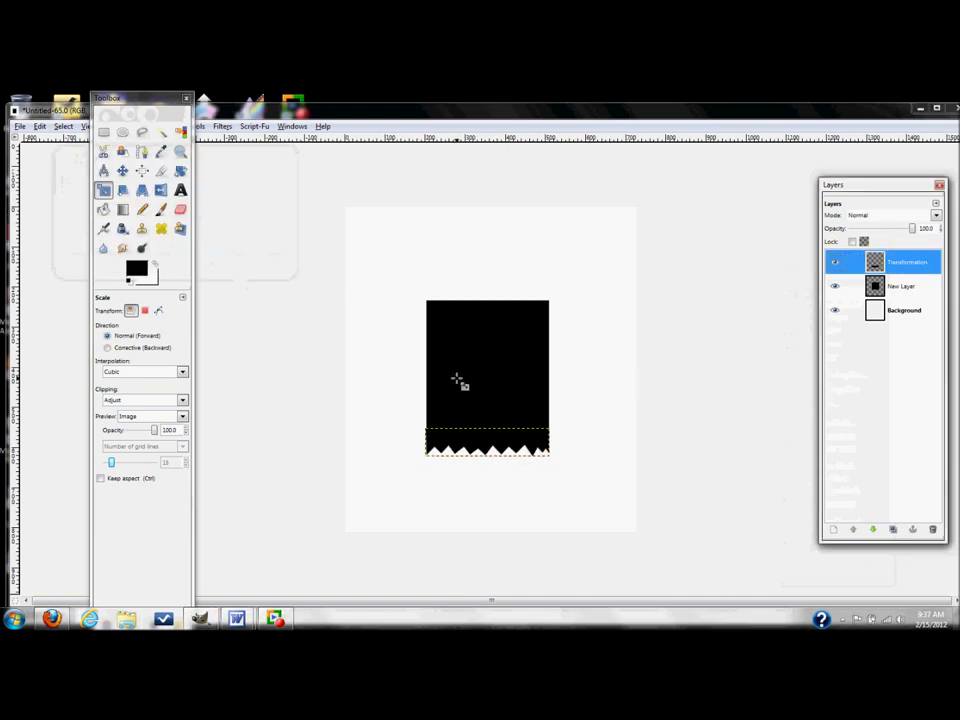
- Clear the selection and add a transparent New Layer#1 at the top of the stack
left_click(62, 125)
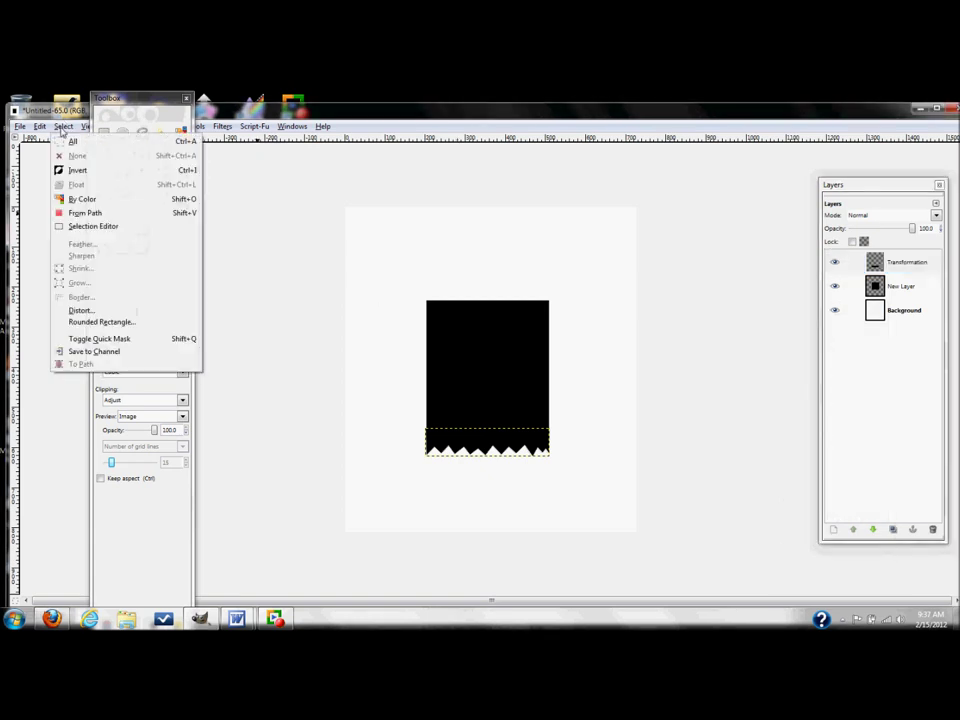
left_click(363, 245)
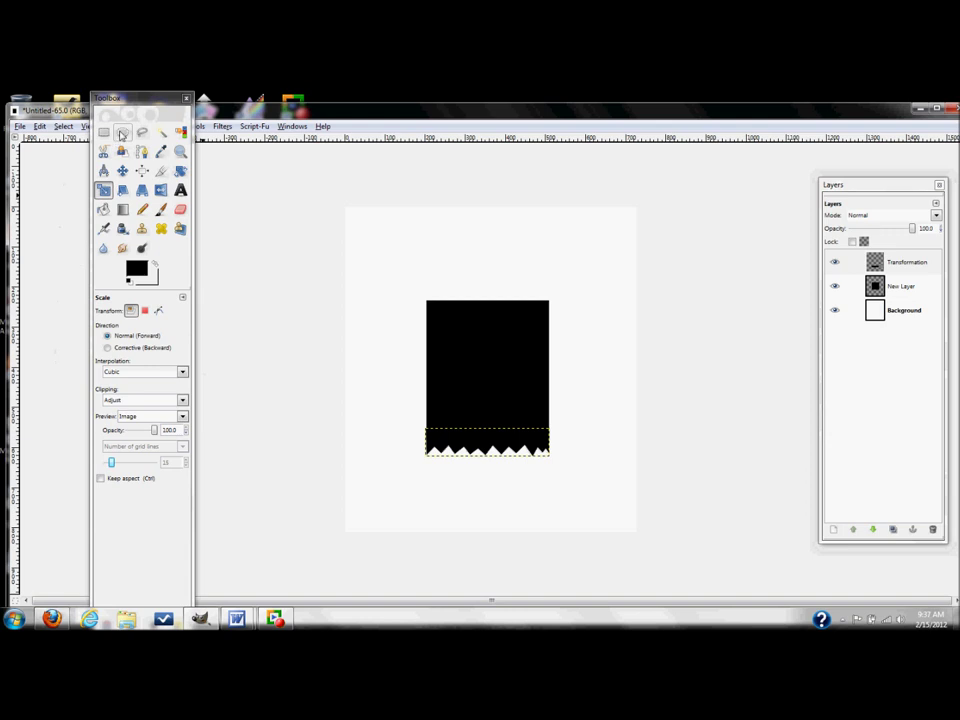
left_click(832, 530)
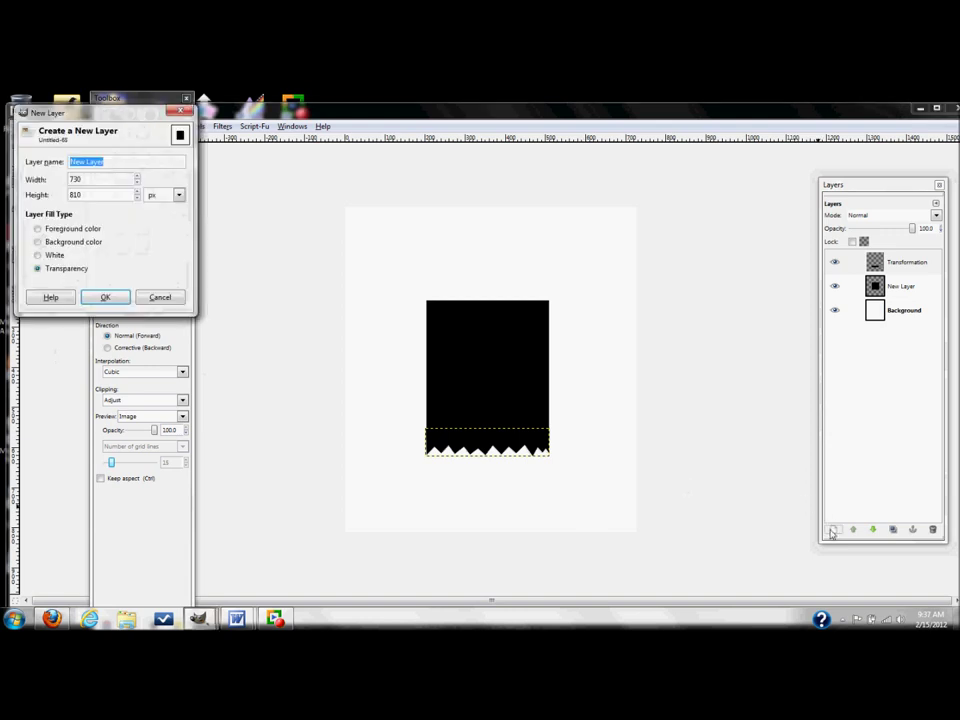
key("Return")
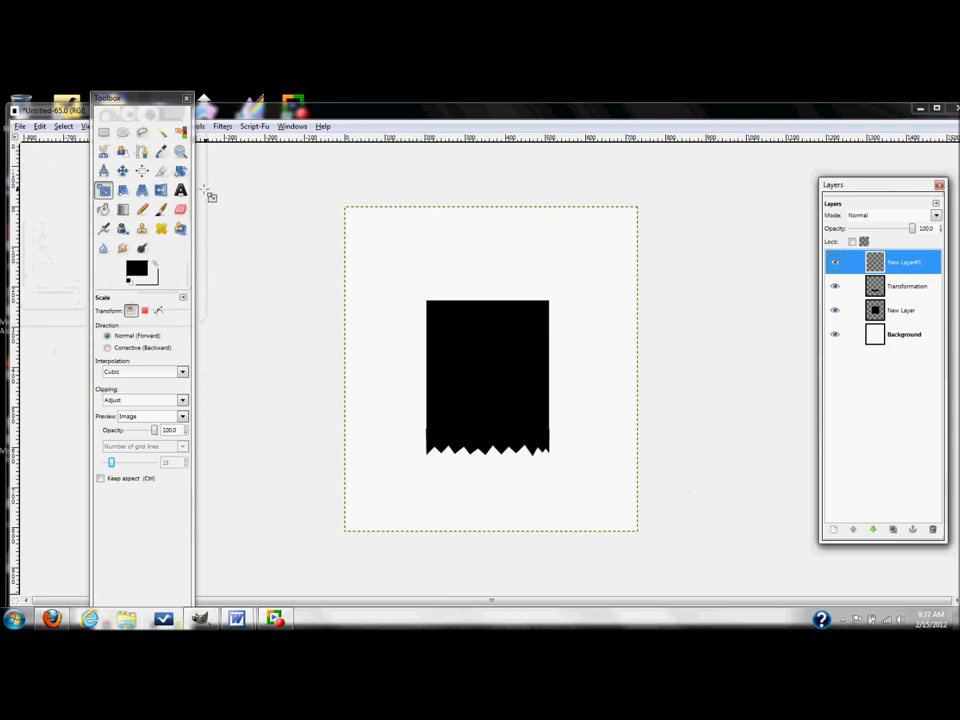
- Draw a small elliptical selection on the bag's upper left for the left eye
left_click(121, 134)
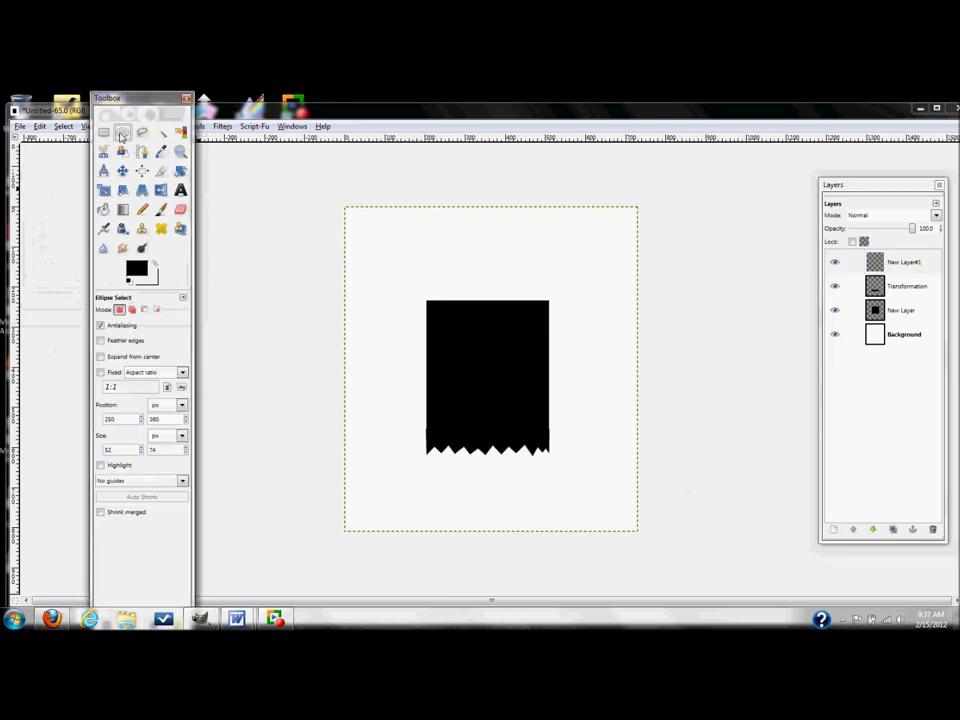
left_click(446, 323)
left_click_drag(446, 323, 465, 350)
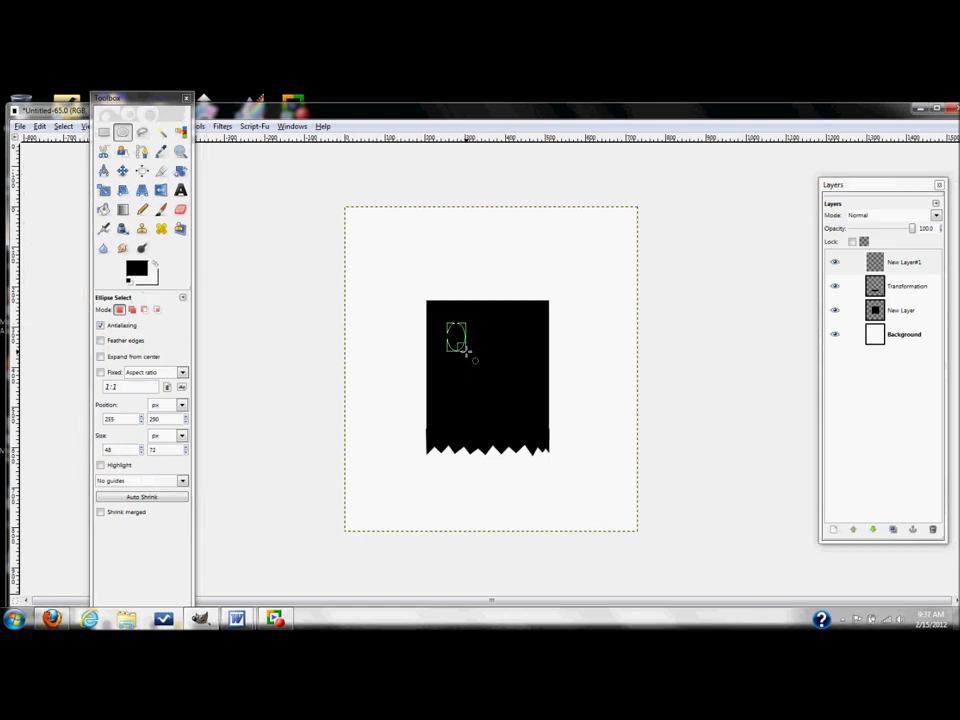
left_click_drag(465, 351, 465, 349)
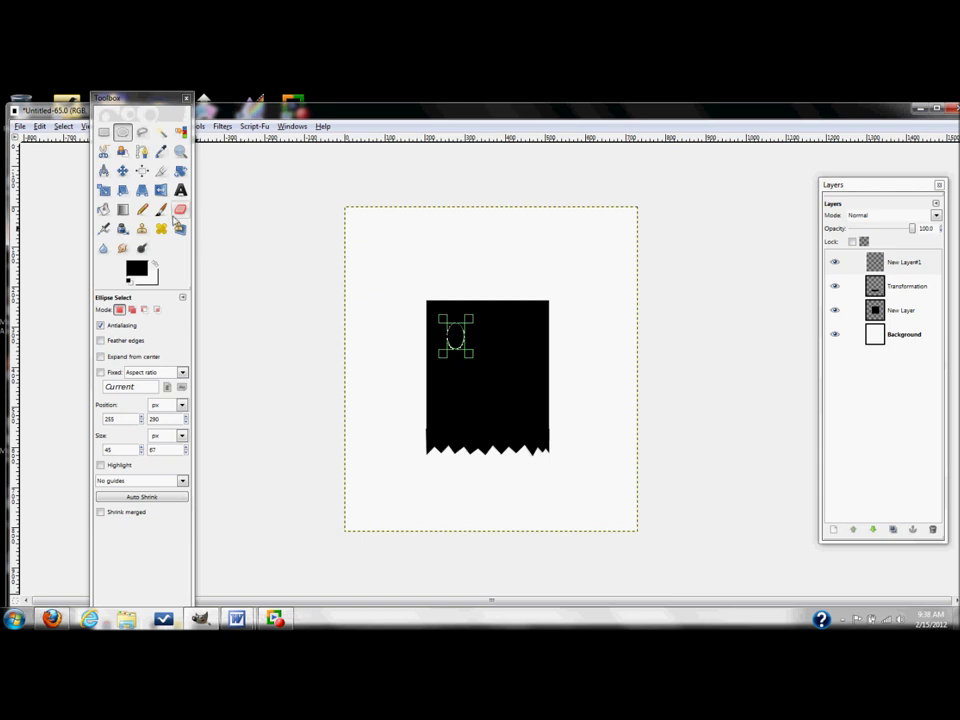
- Paint the oval selection white with the Paintbrush
left_click(161, 209)
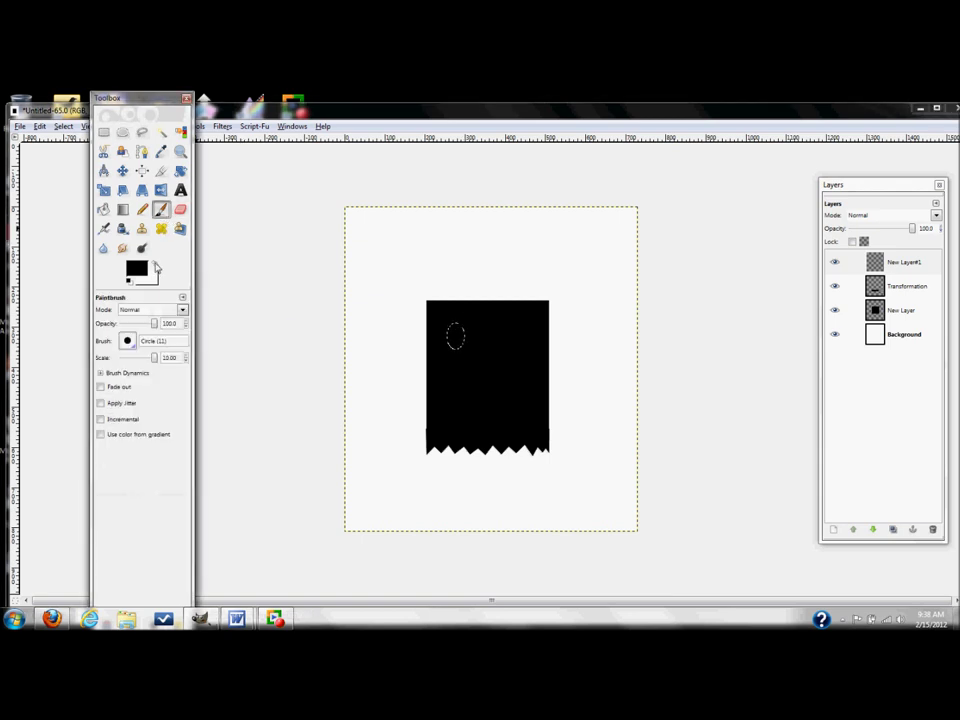
left_click(155, 266)
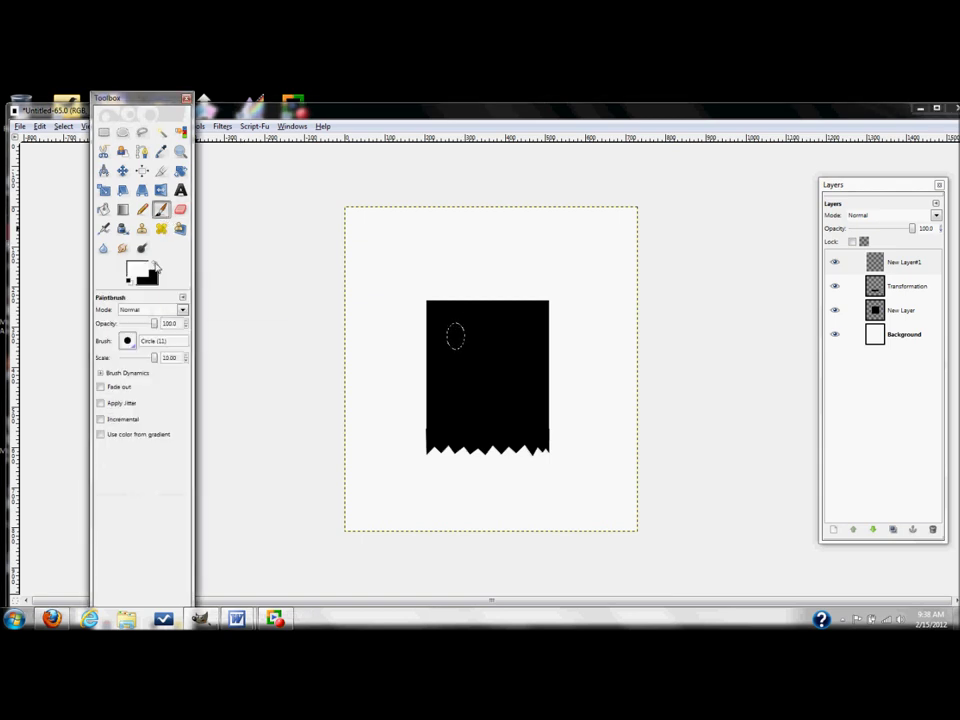
left_click(455, 335)
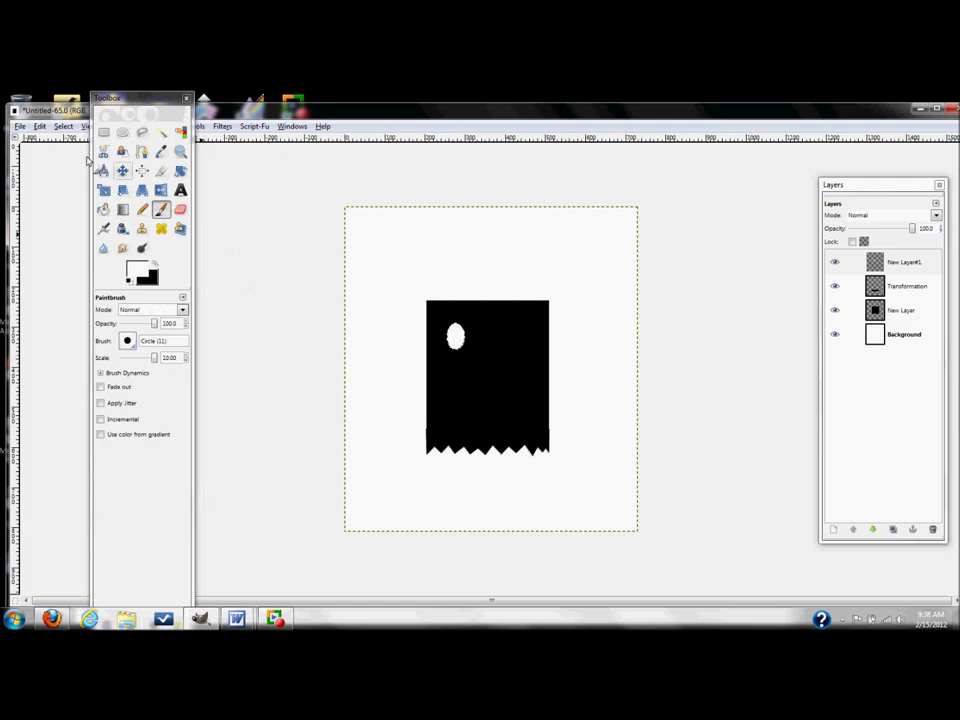
- Copy and paste the white eye, then drag the copy to the bag's upper right side
left_click(40, 127)
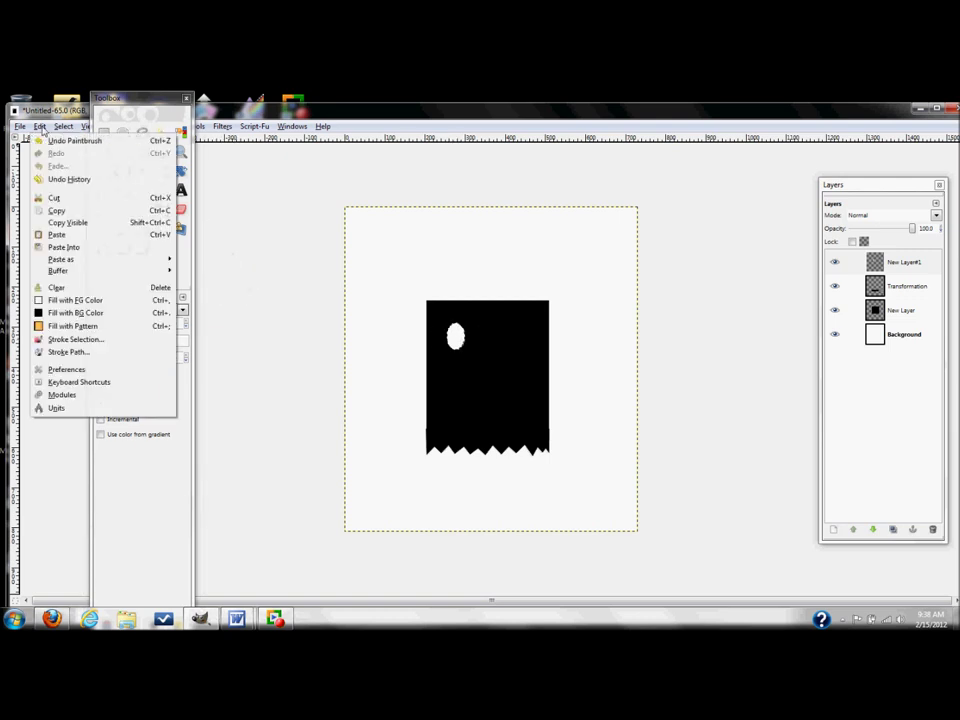
left_click(56, 210)
left_click(41, 127)
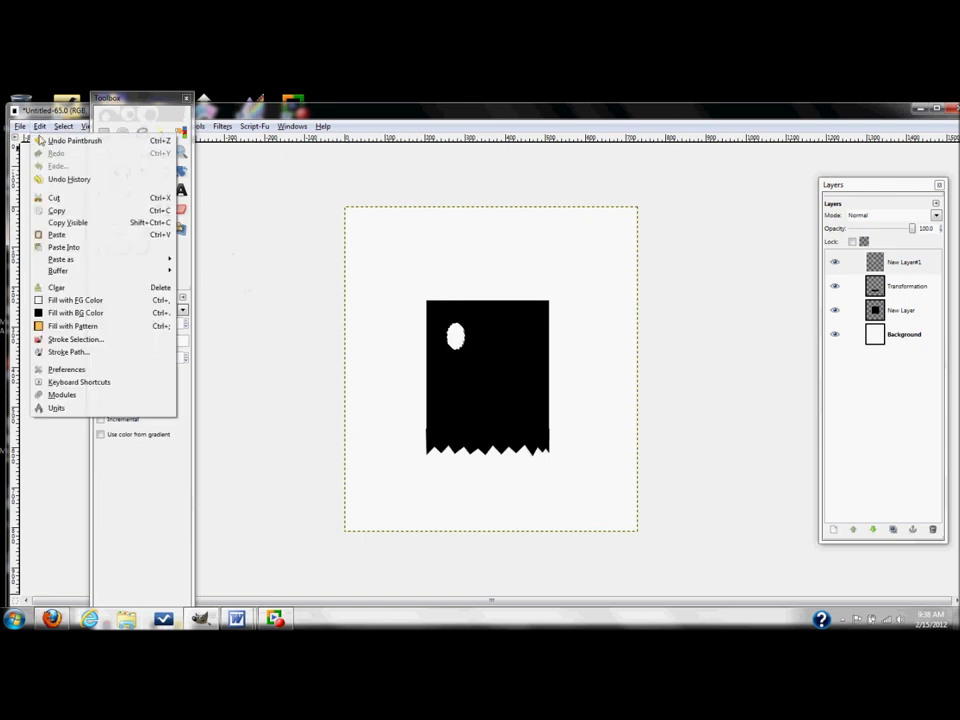
left_click(62, 236)
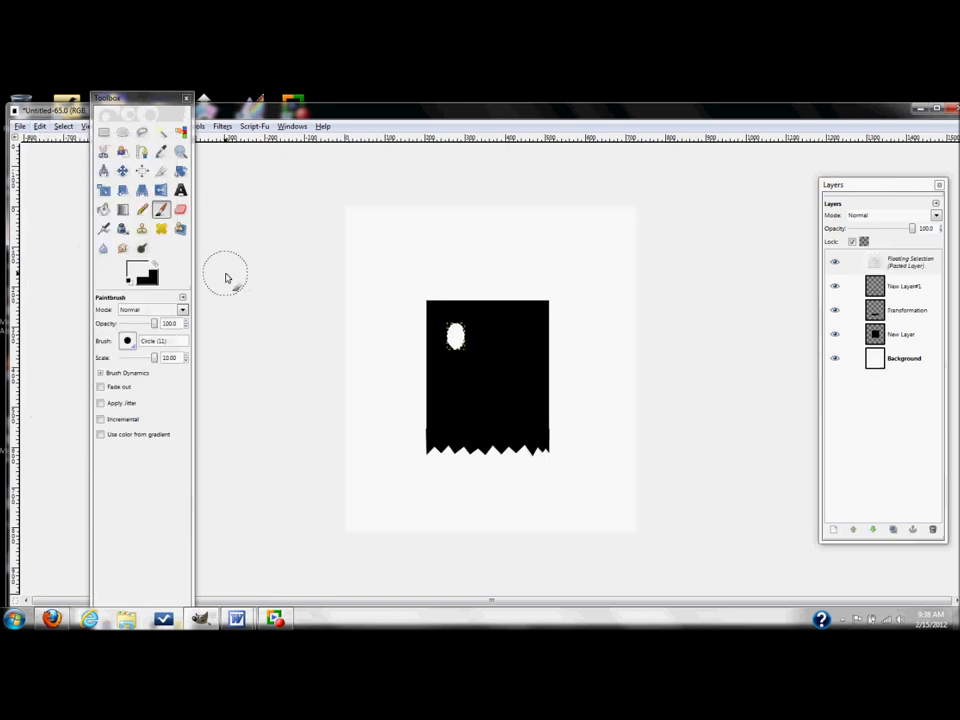
left_click(122, 171)
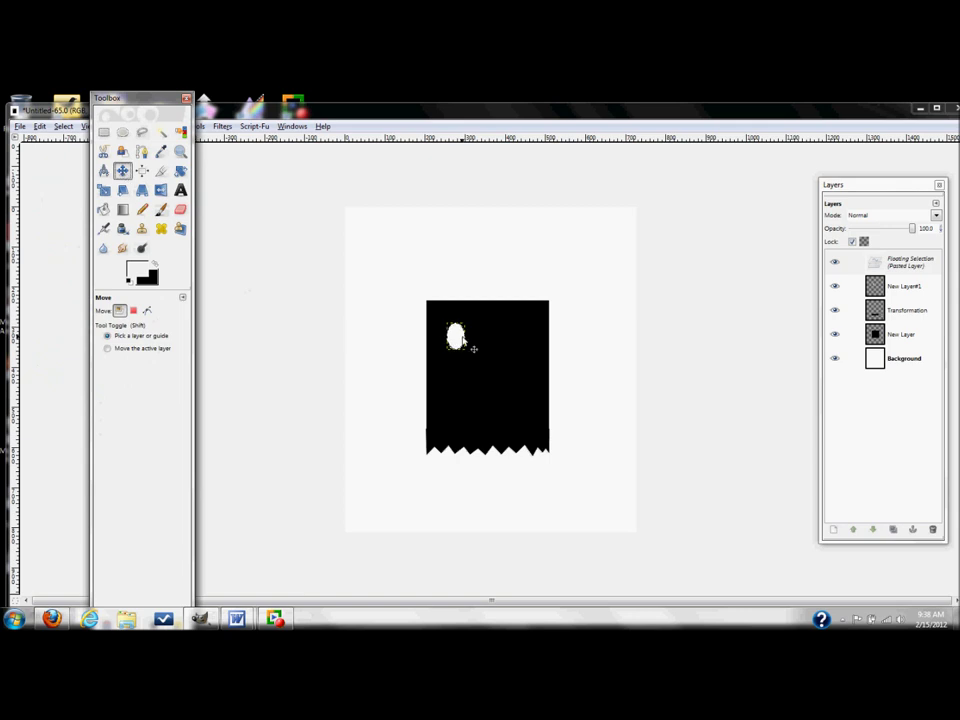
left_click_drag(469, 343, 516, 347)
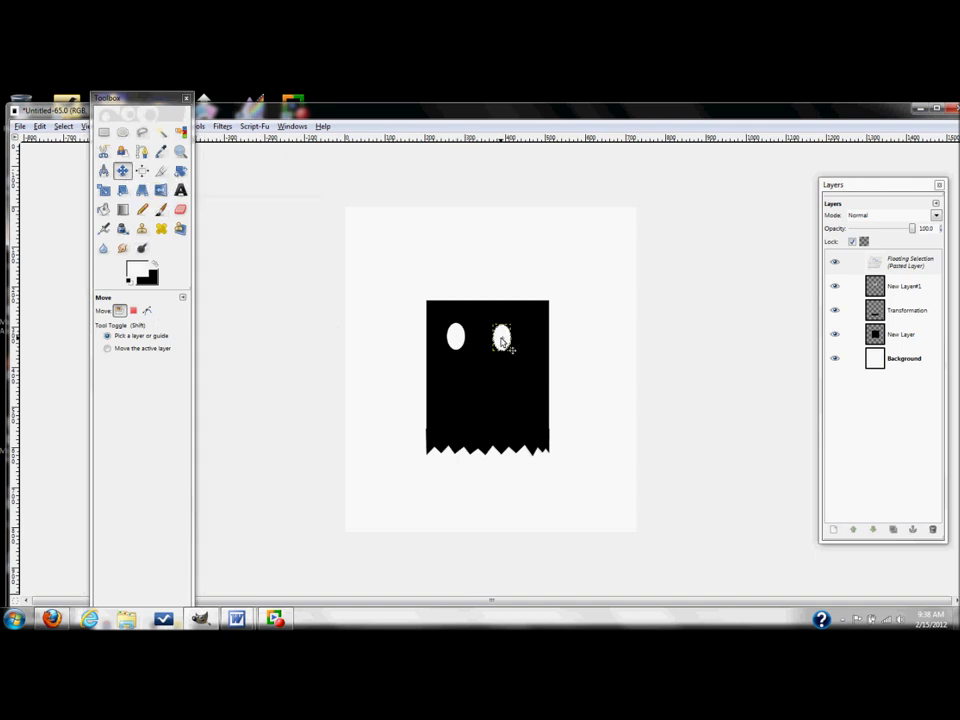
left_click_drag(505, 343, 515, 341)
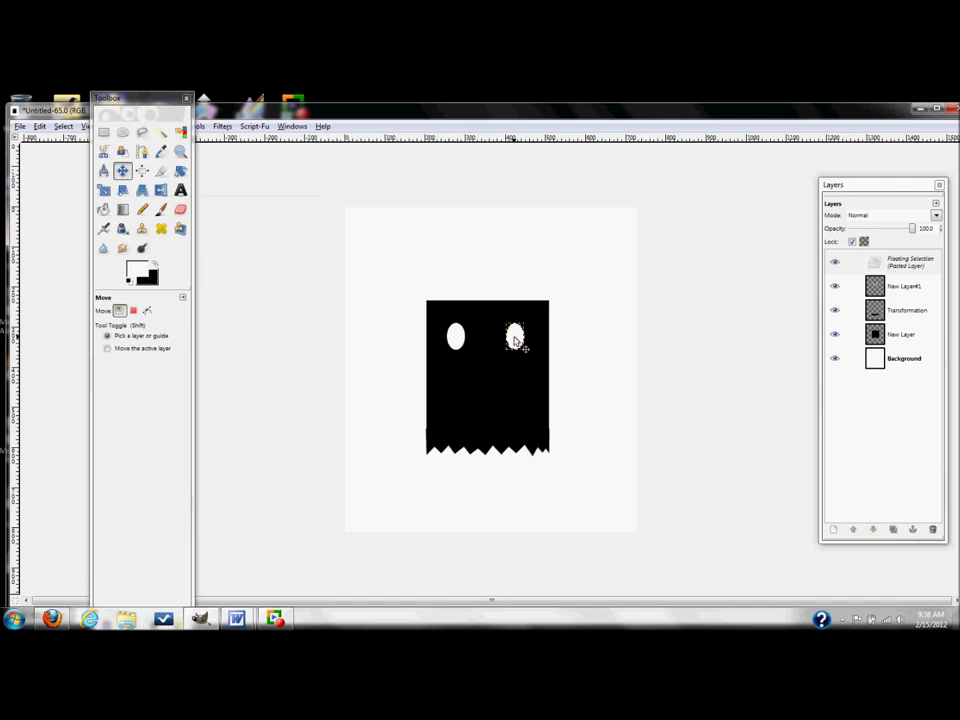
- Turn the floating pasted eye into its own layer, select New Layer, and start a line at the bag's left edge
right_click(870, 266)
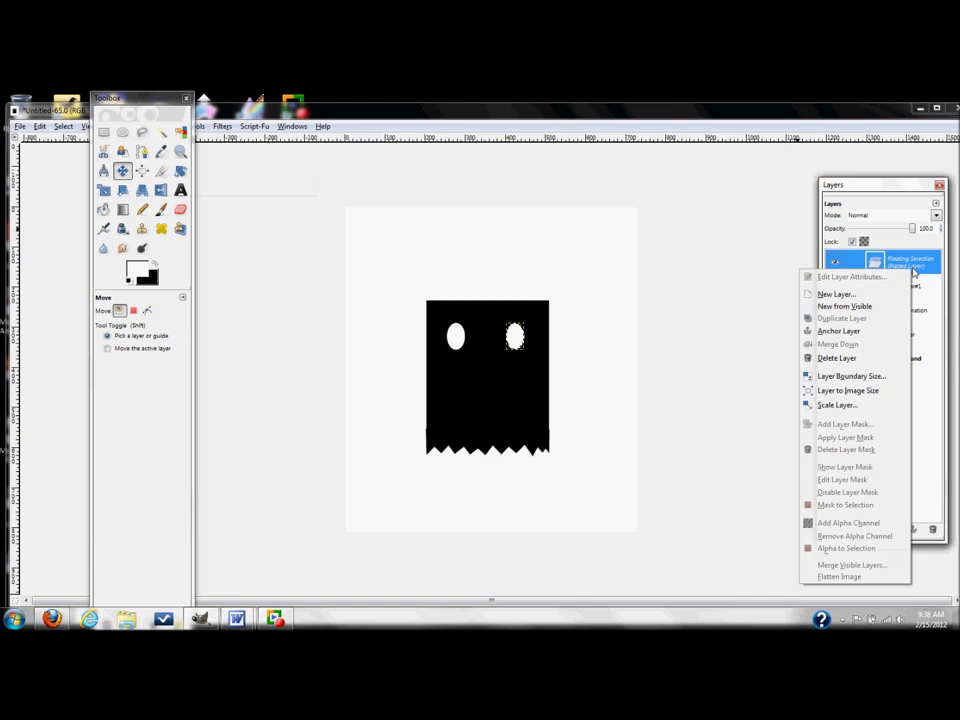
left_click(875, 297)
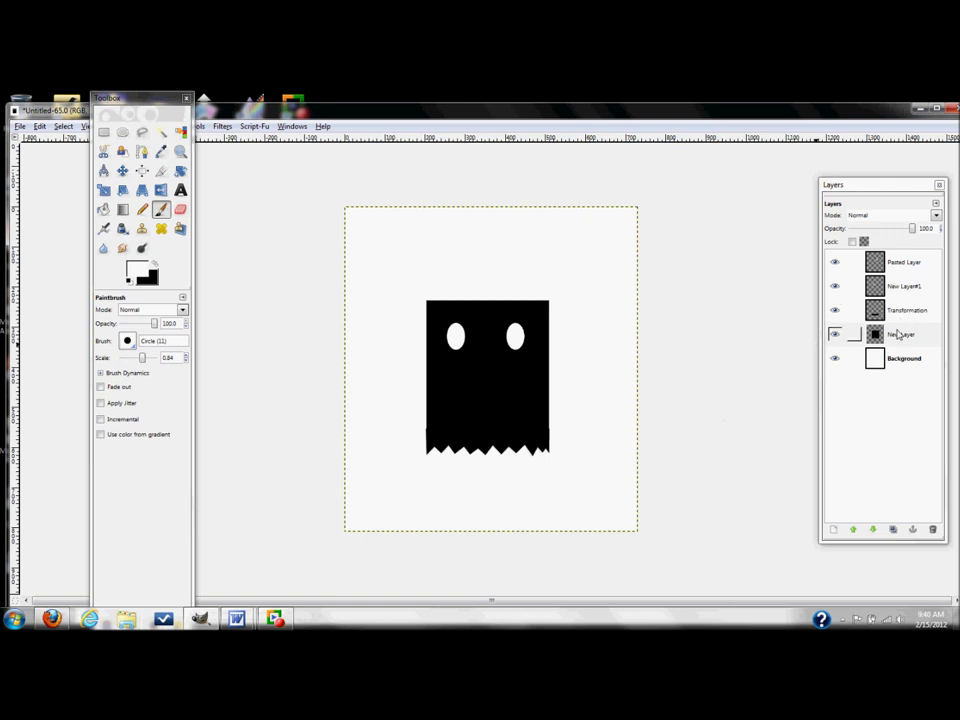
left_click(898, 335)
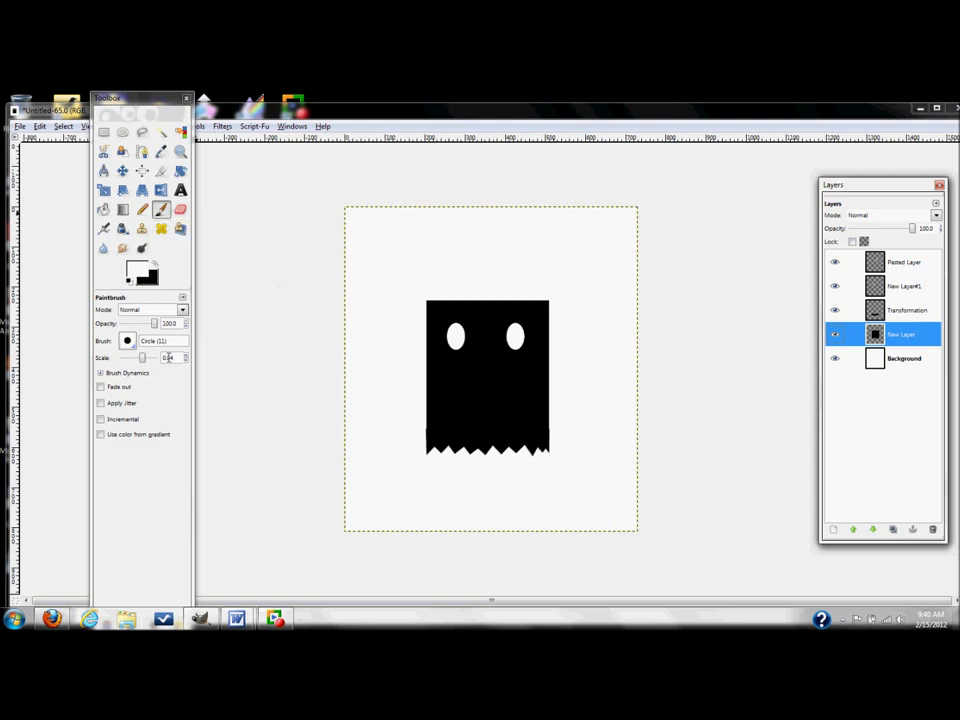
left_click(431, 383)
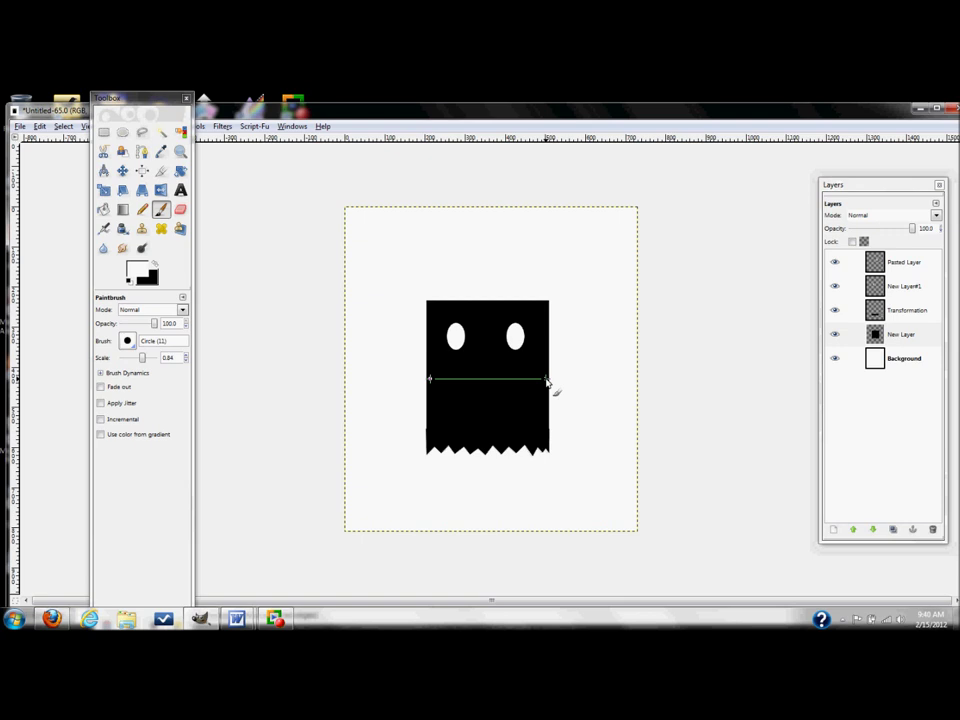
- Paint a thin white straight line across the bag below the eyes to form the mouth
left_click(547, 381, "shift")
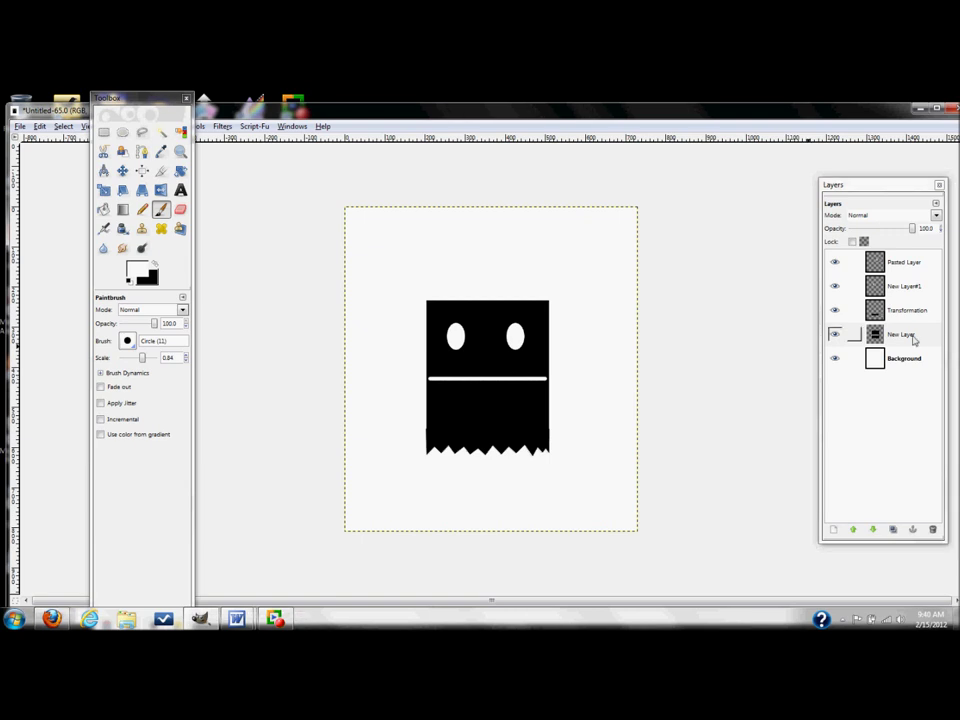
- Merge the pasted eye, New Layer#1 and Transformation layers down into New Layer
left_click(910, 268)
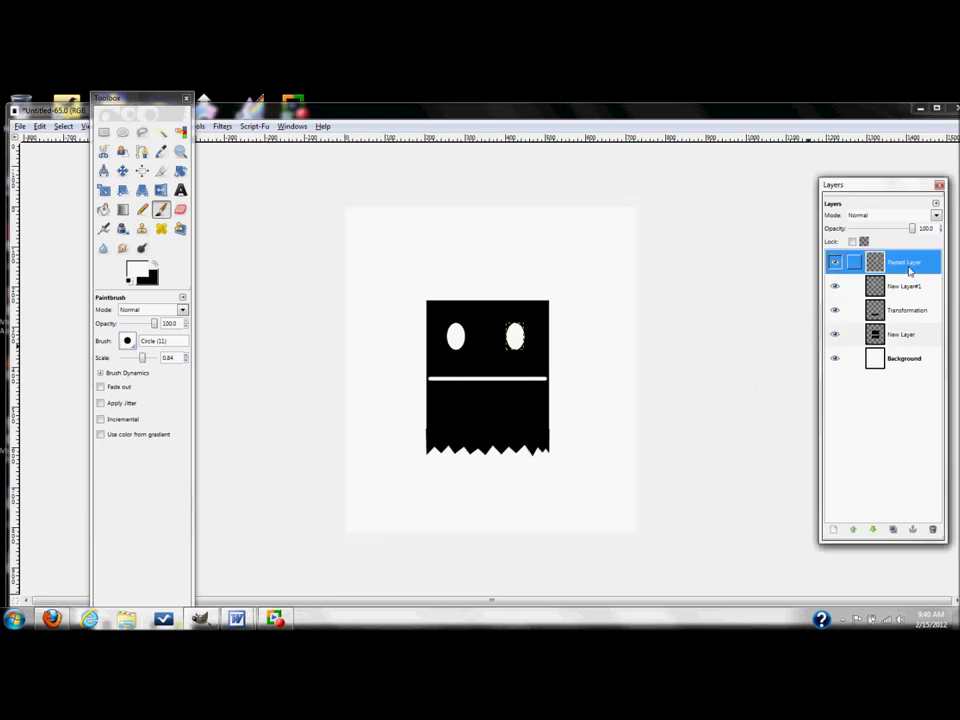
right_click(910, 268)
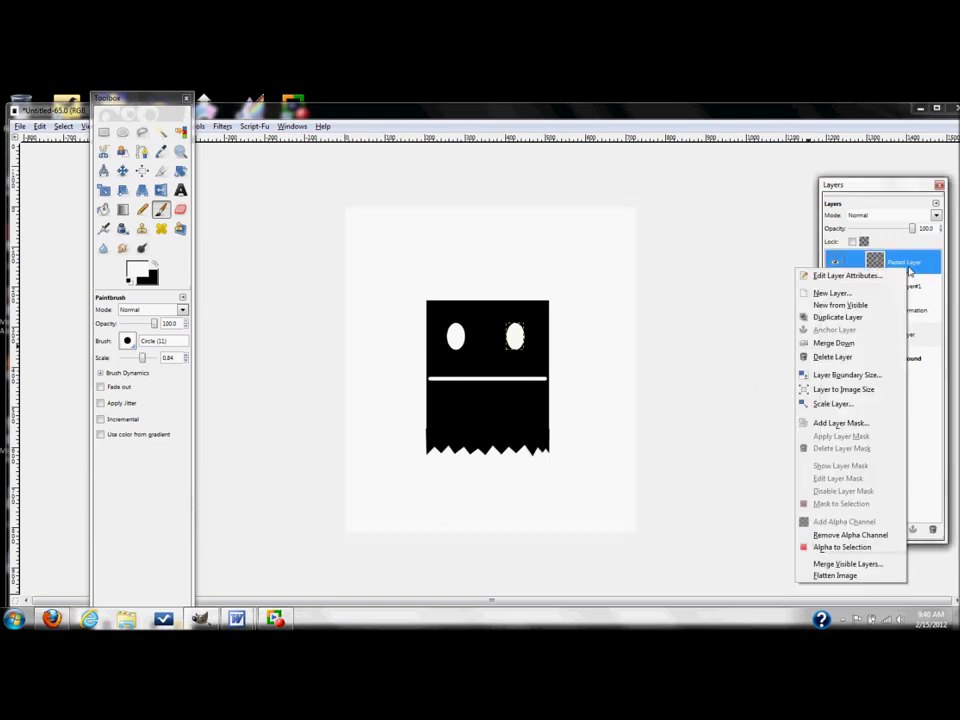
left_click(870, 346)
right_click(905, 264)
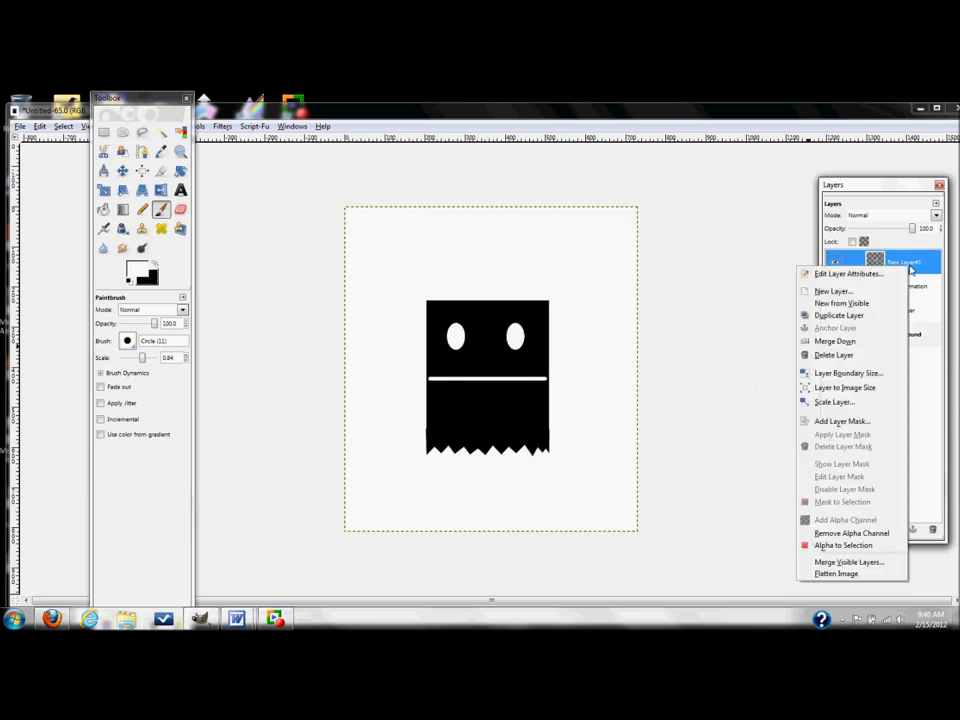
left_click(872, 341)
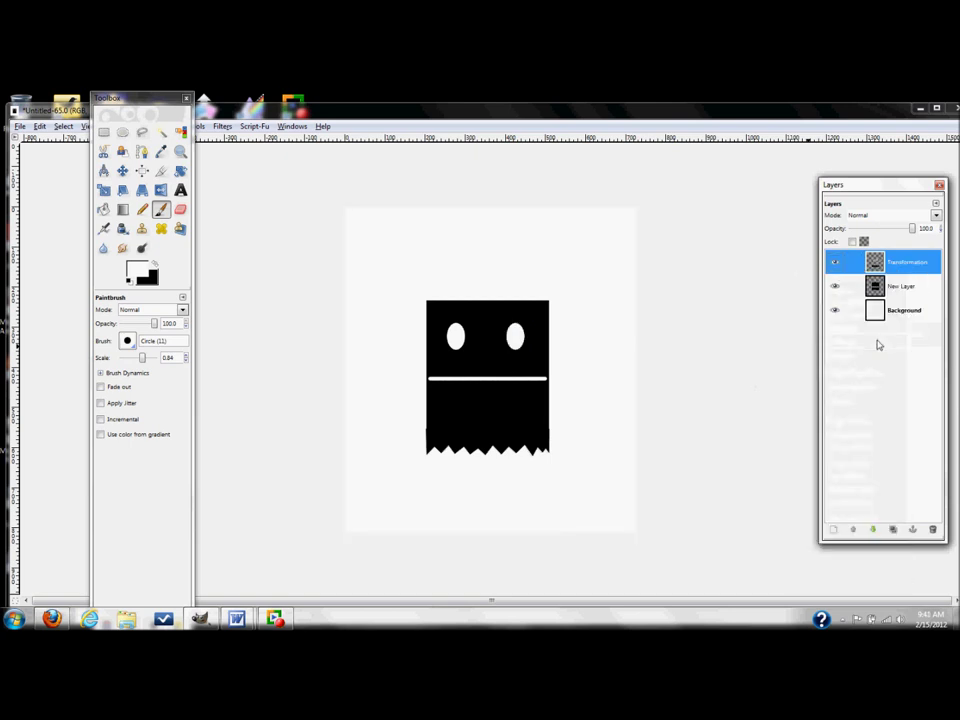
right_click(905, 266)
left_click(860, 341)
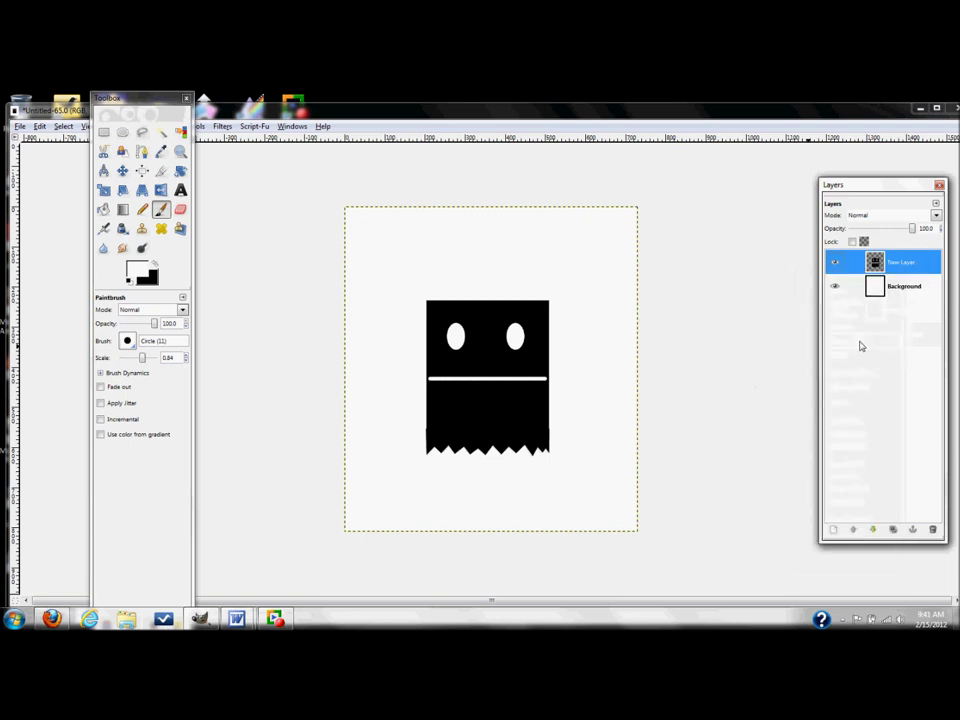
- Select the Background layer and bucket-fill it with red e80308
left_click(890, 286)
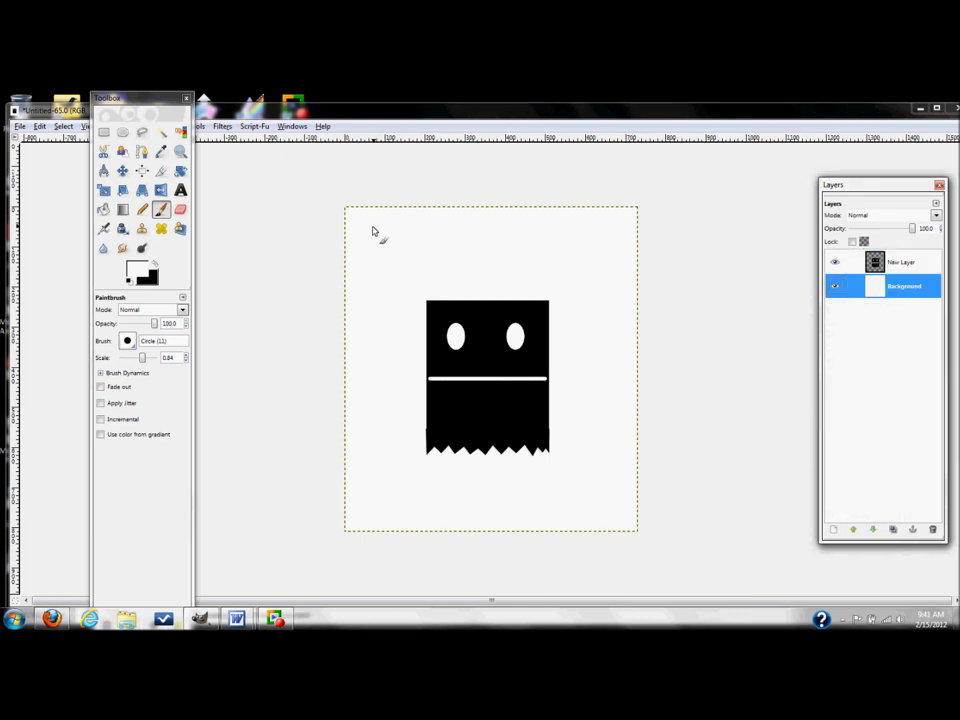
left_click(103, 209)
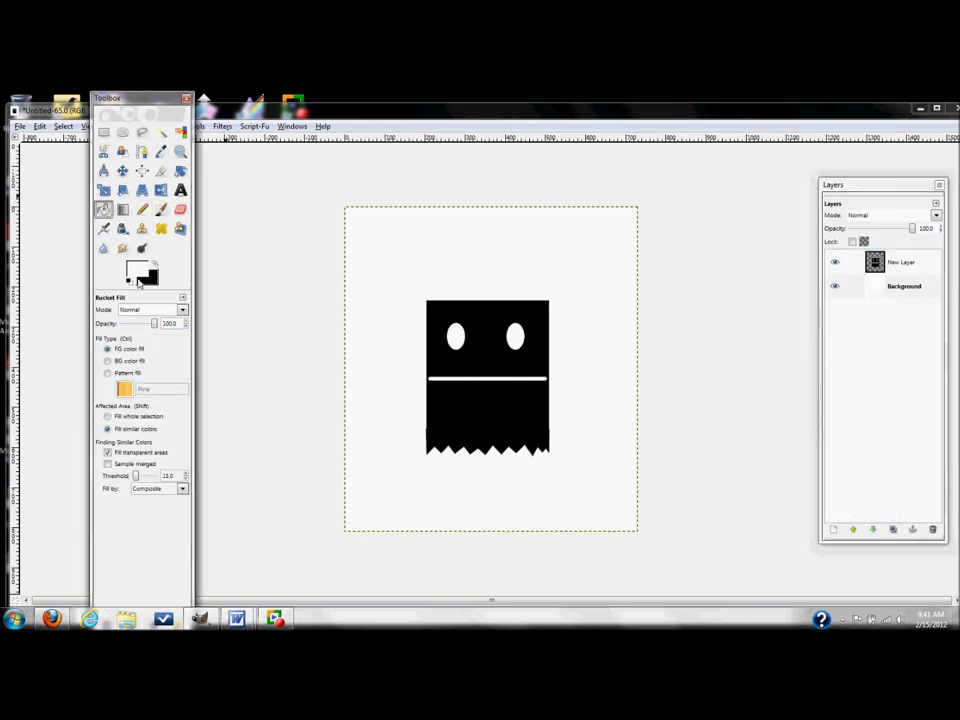
left_click(139, 281)
left_click(228, 279)
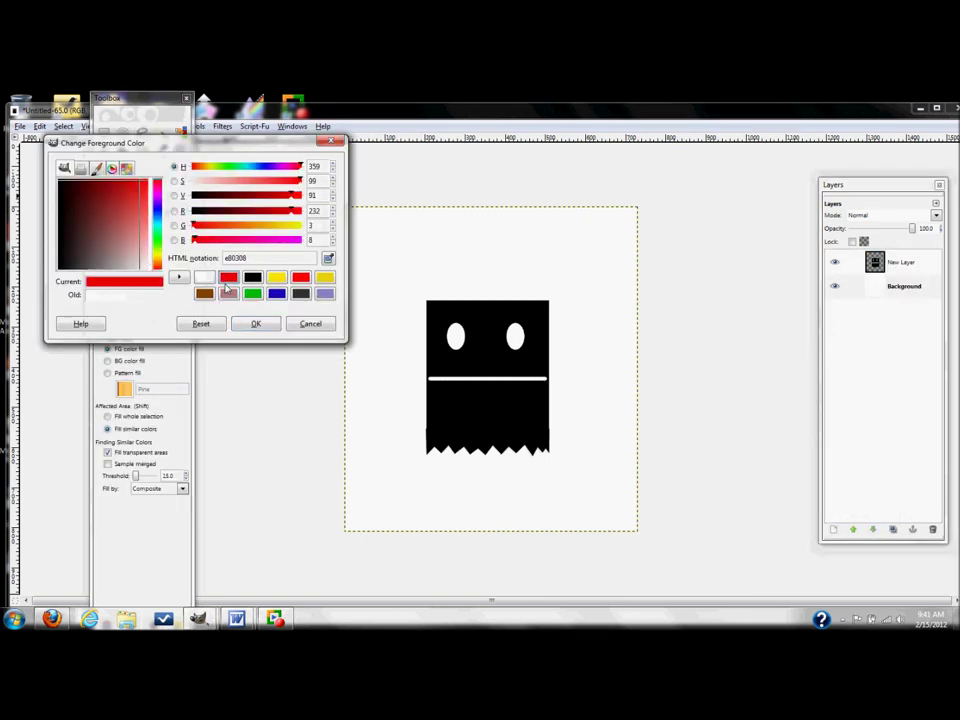
left_click(255, 323)
left_click(423, 258)
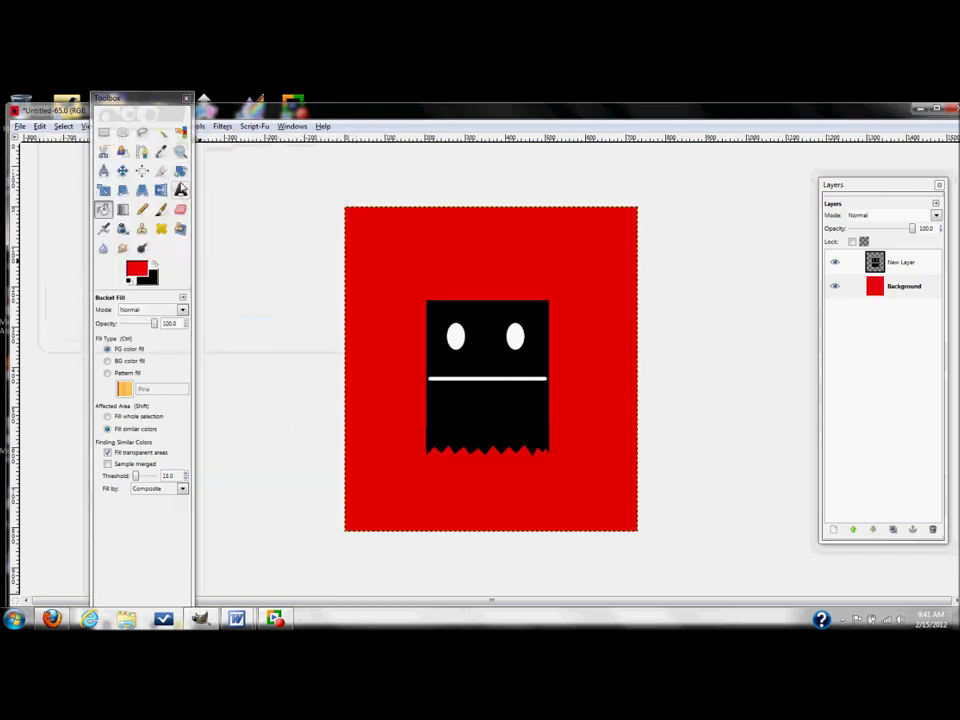
left_click(181, 190)
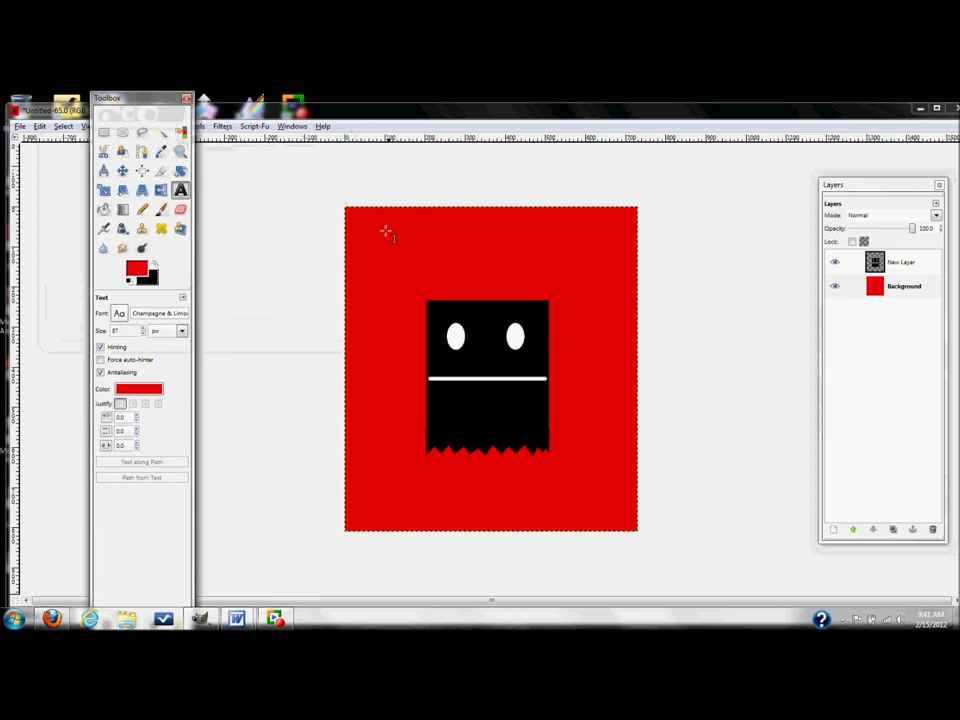
- Draw a text box near the poster top, type 'Baga', and set the text colour to white
left_click_drag(385, 232, 605, 282)
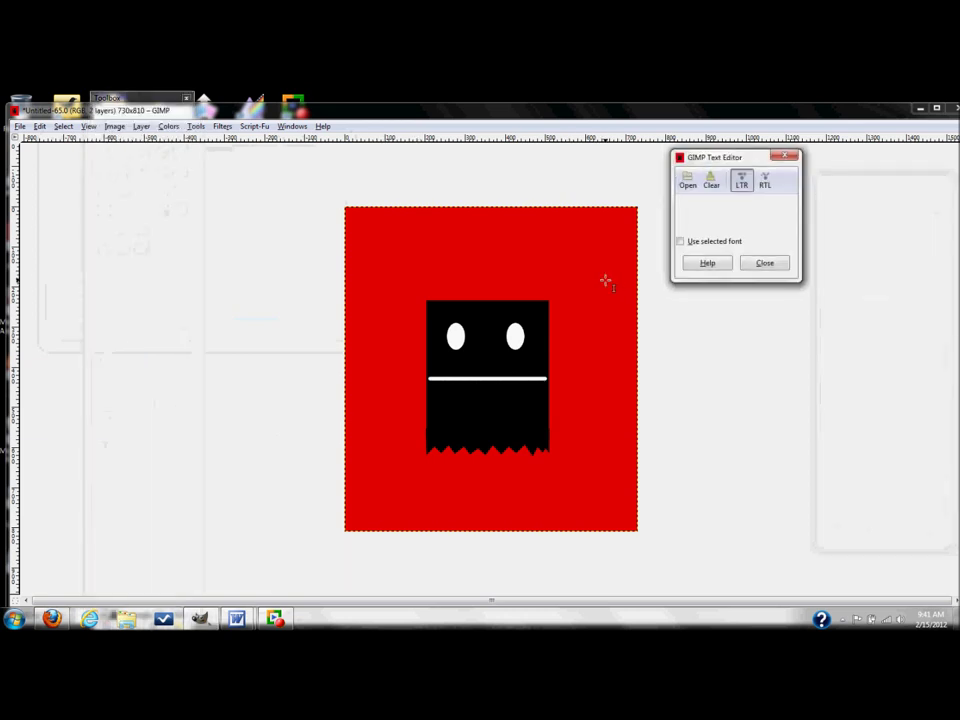
type("Baga")
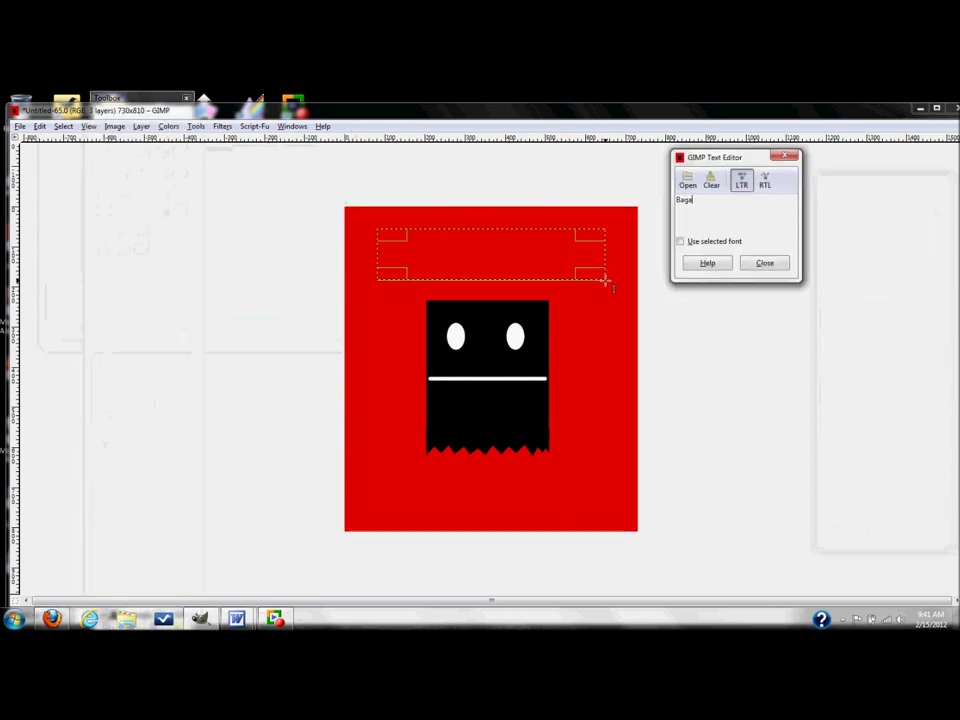
left_click(765, 263)
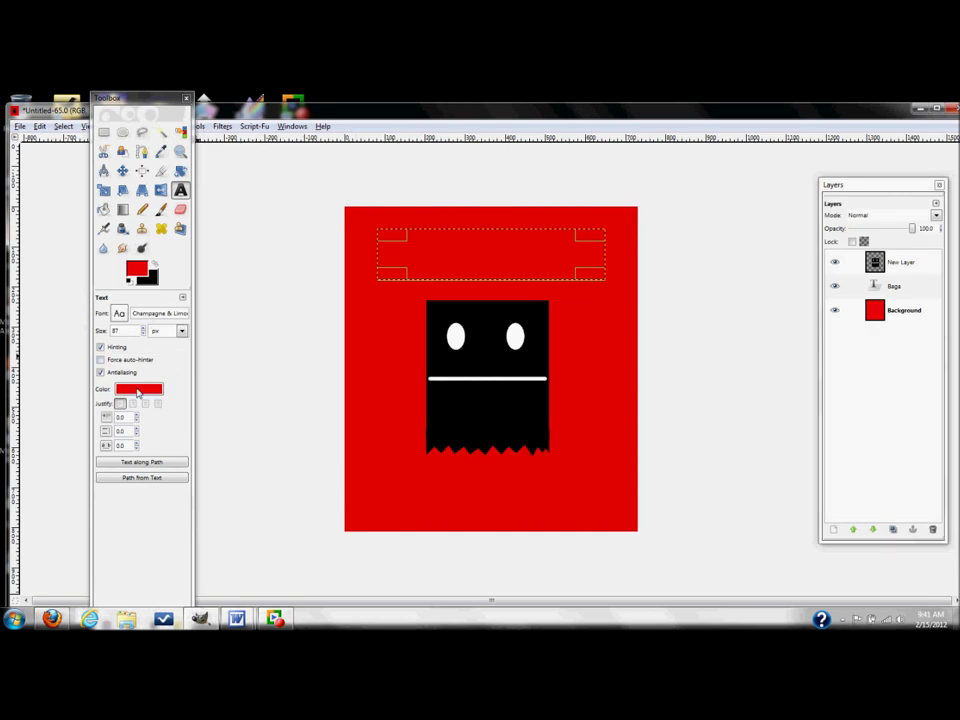
left_click(138, 390)
left_click(229, 277)
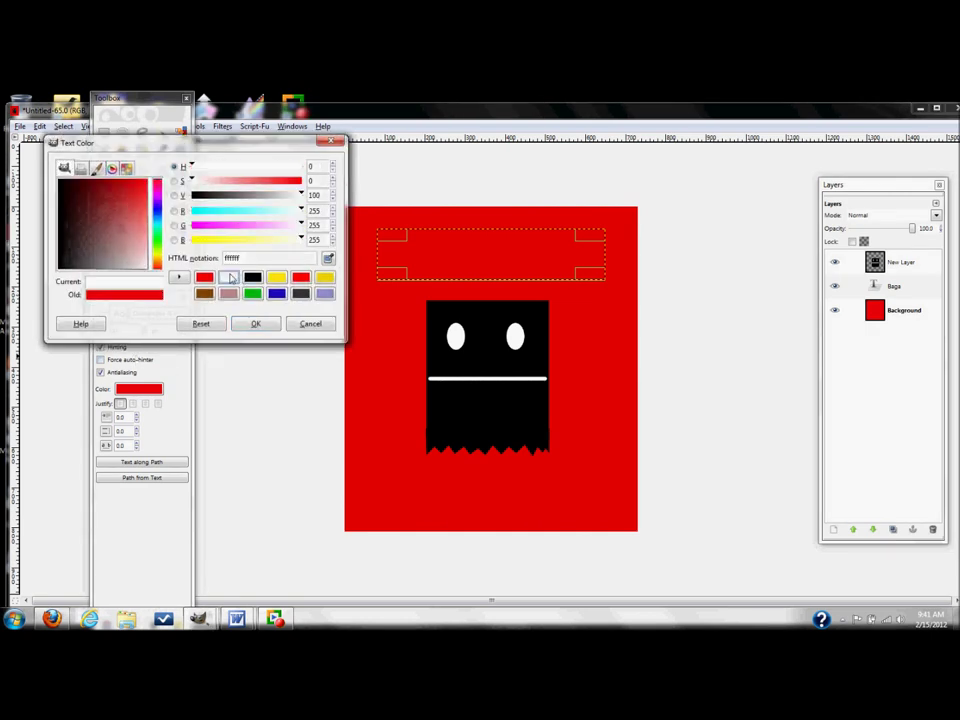
left_click(254, 322)
- Complete the text as 'Bagman is the best!', widen the box to one line, and nudge it down-right
left_click(482, 253)
key("BackSpace")
type("man")
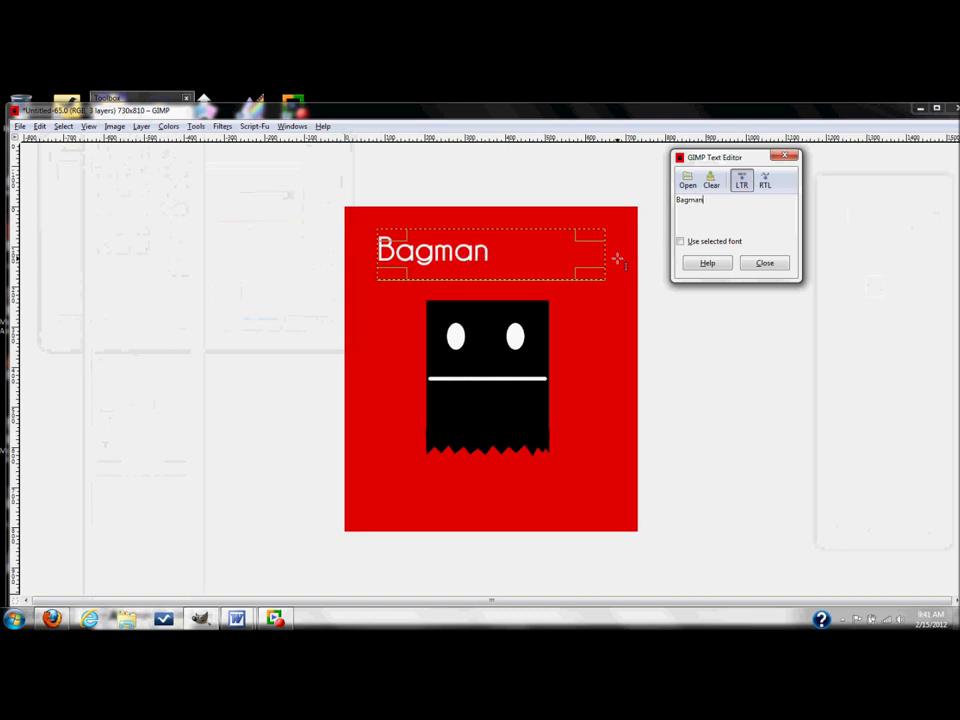
type(" is the best")
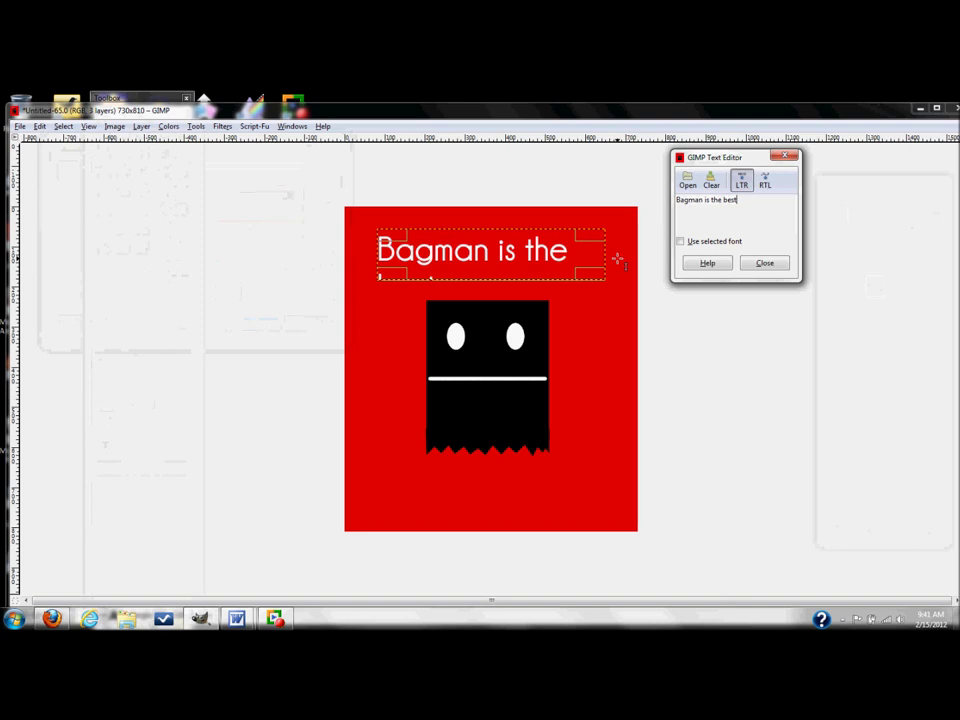
type("!")
left_click(765, 263)
left_click(382, 236)
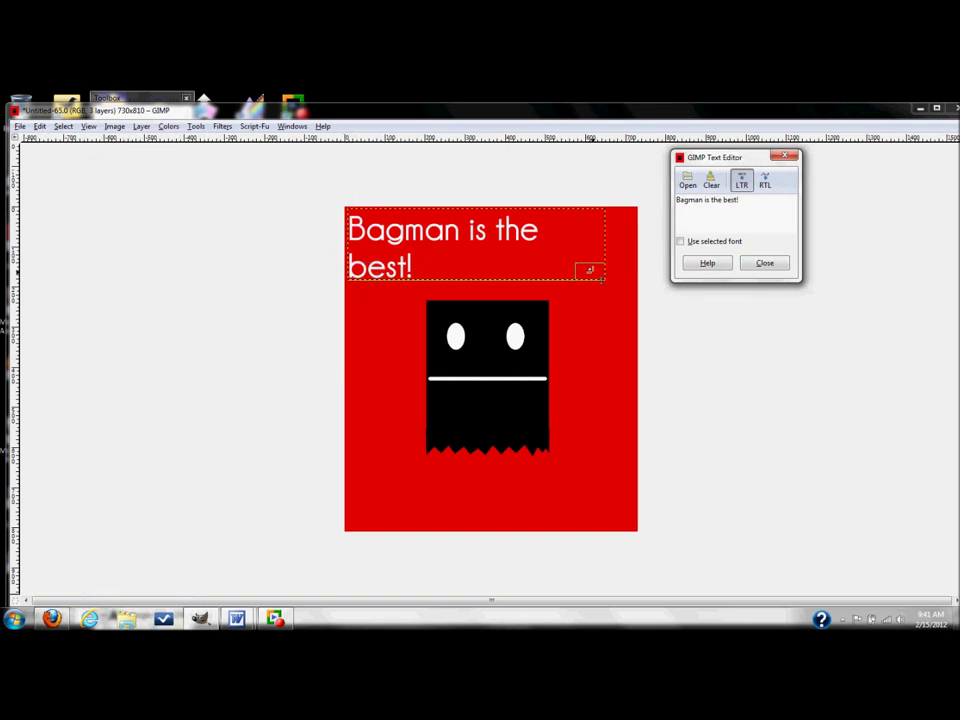
left_click_drag(618, 269, 619, 270)
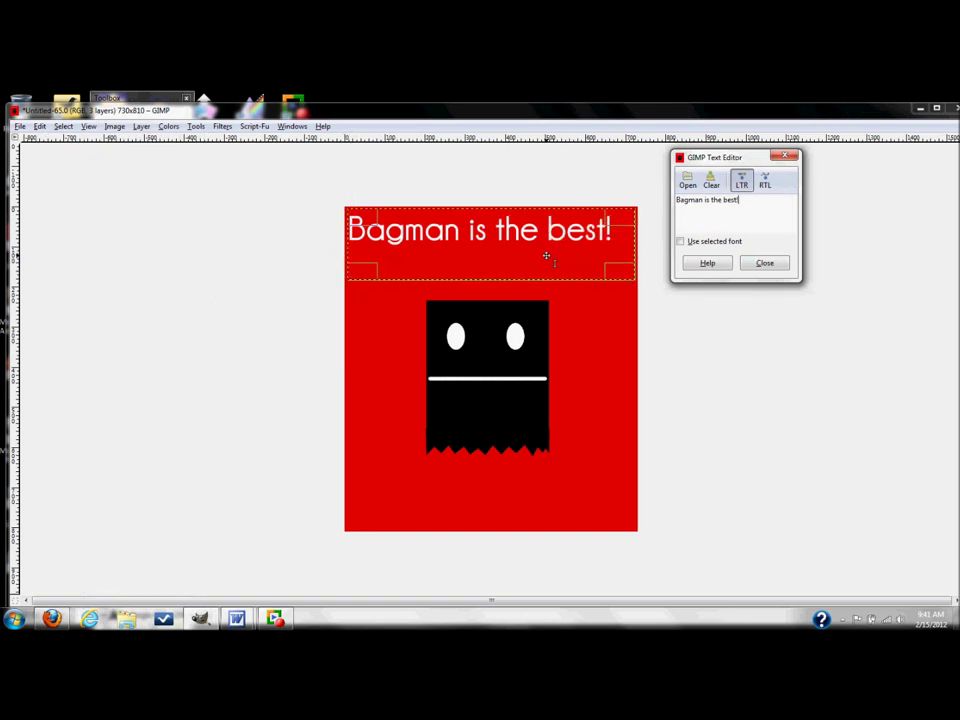
left_click_drag(546, 257, 559, 287)
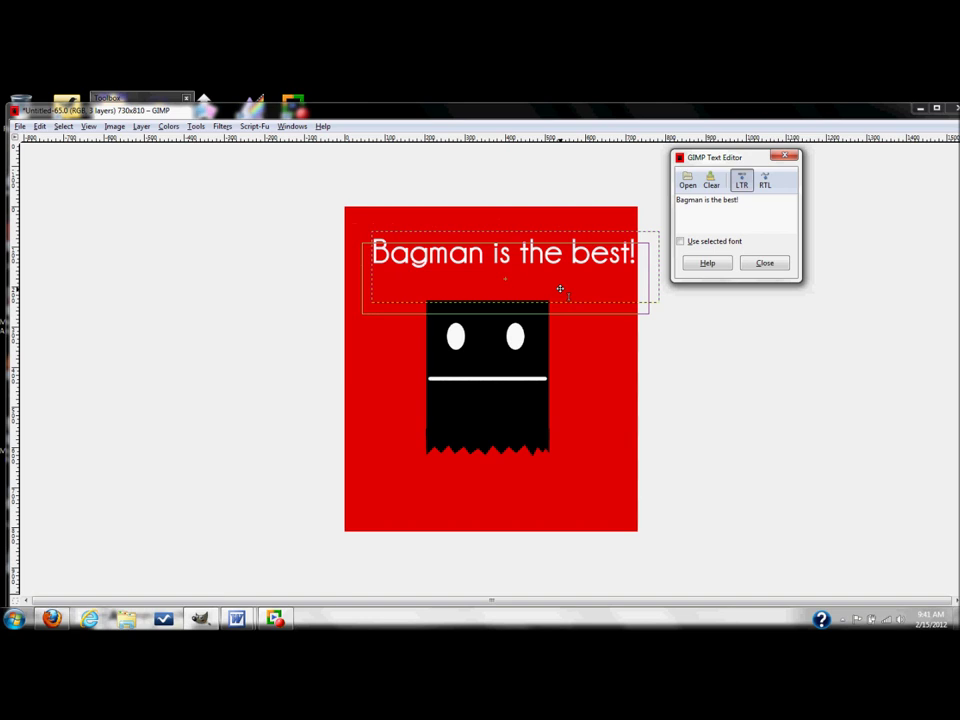
left_click(772, 265)
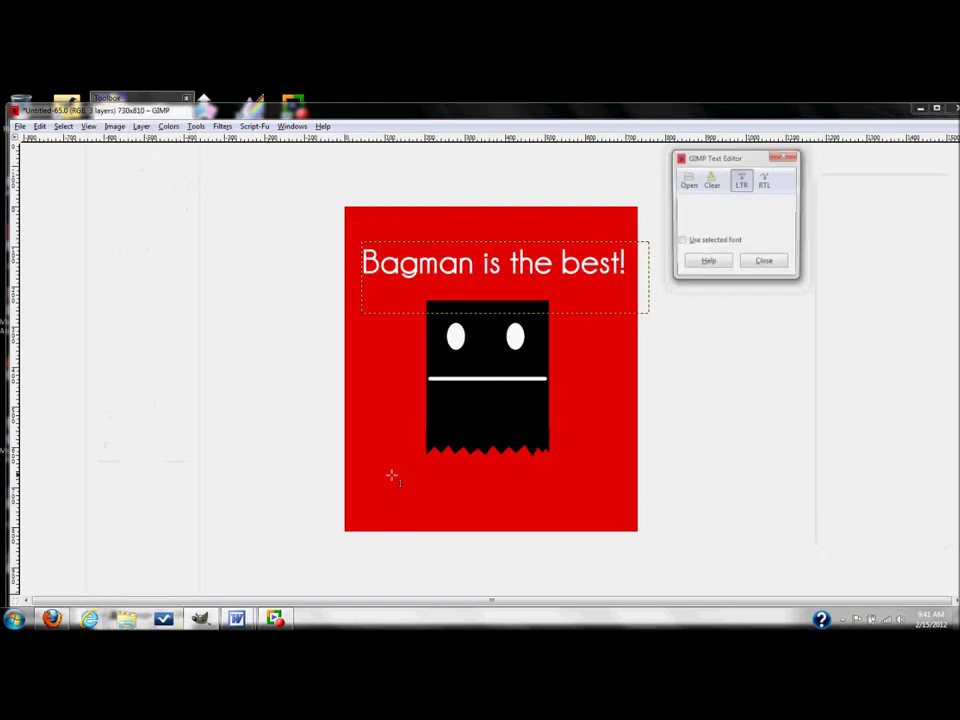
- Add a white '©2012' caption in a text box below the bag man
left_click_drag(392, 477, 594, 523)
type("©")
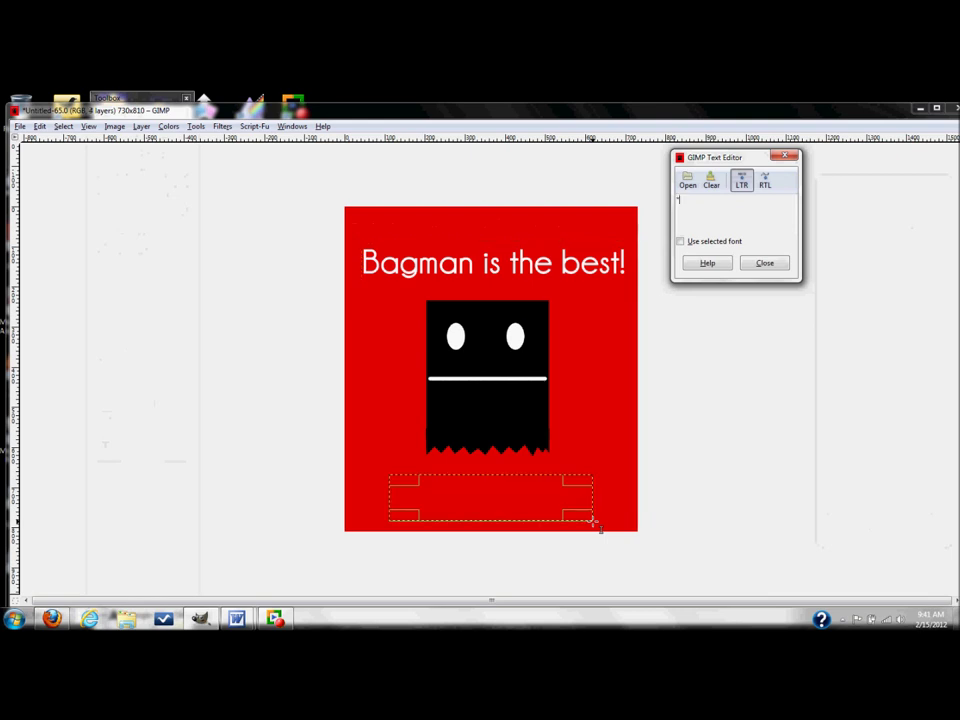
type("2012")
left_click(765, 263)
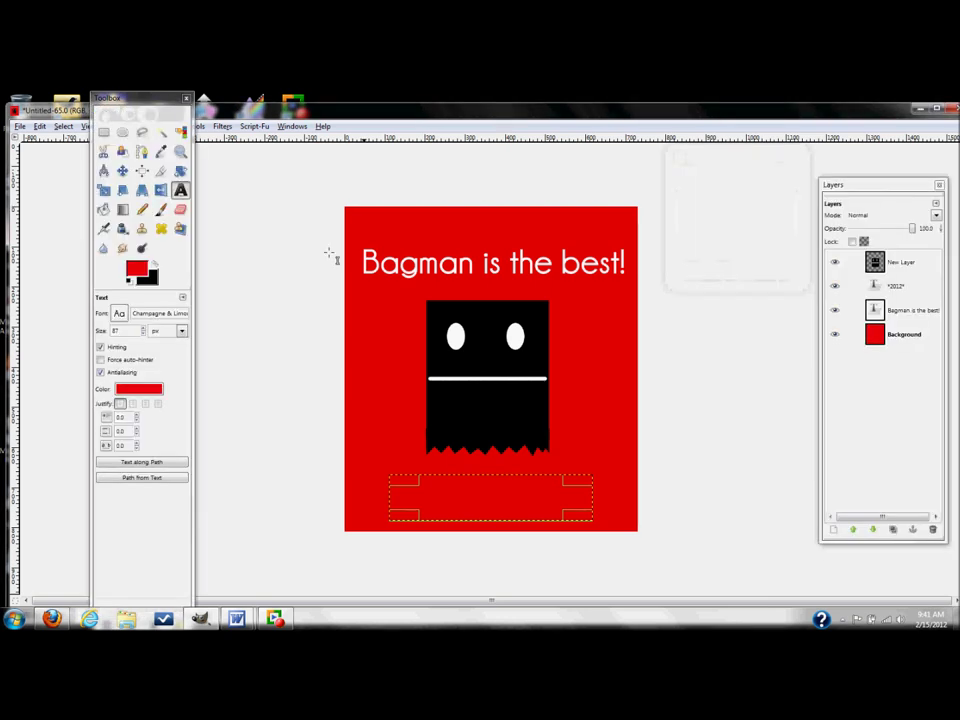
left_click(138, 389)
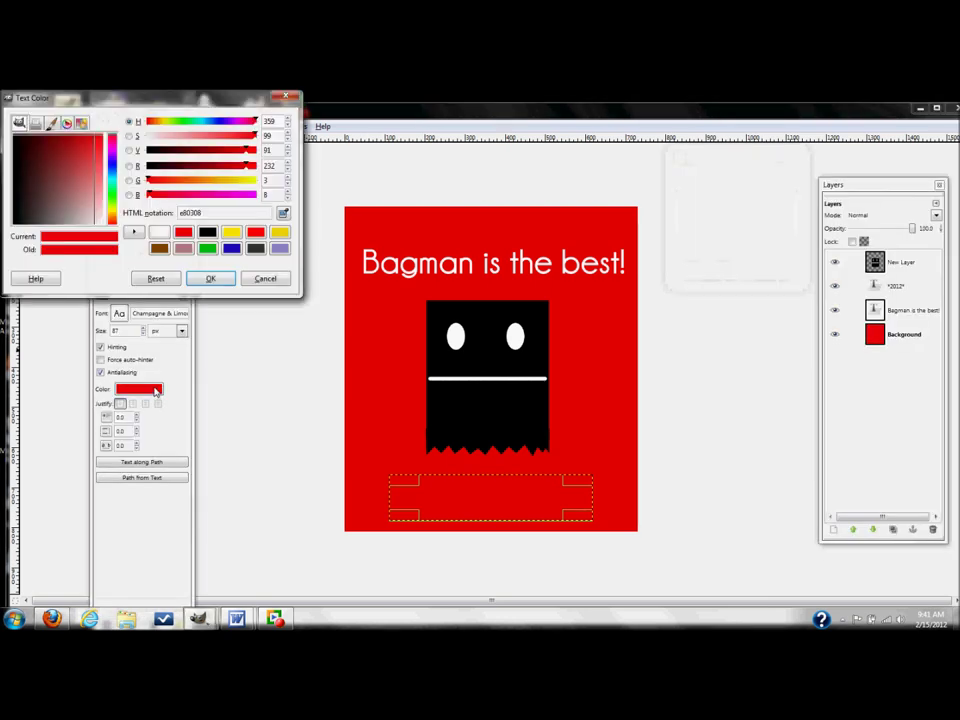
left_click(163, 233)
left_click(210, 279)
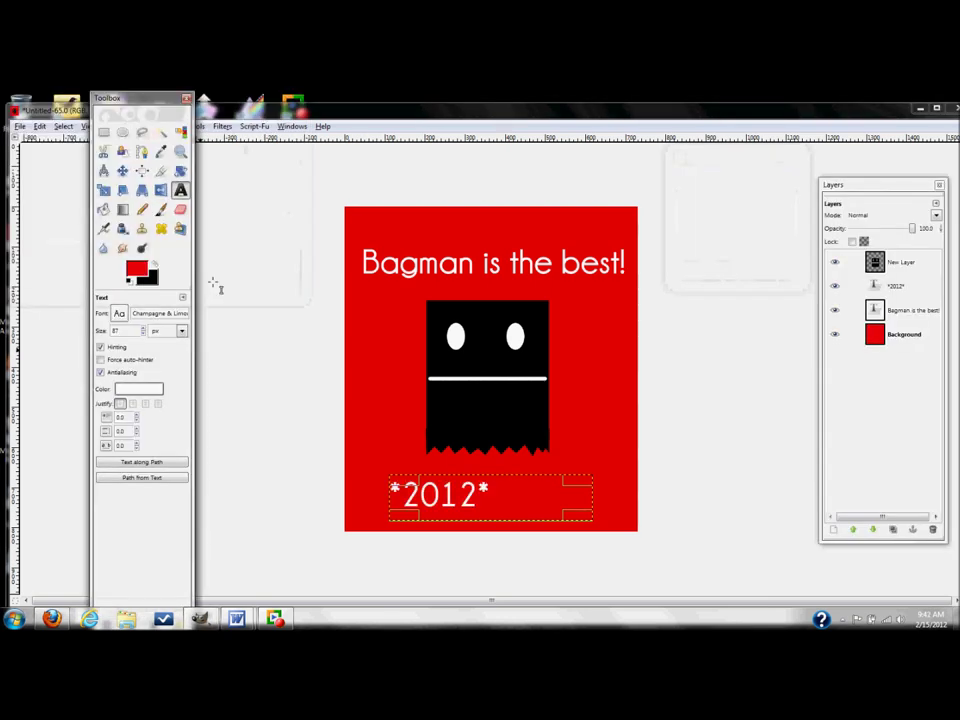
left_click(518, 499)
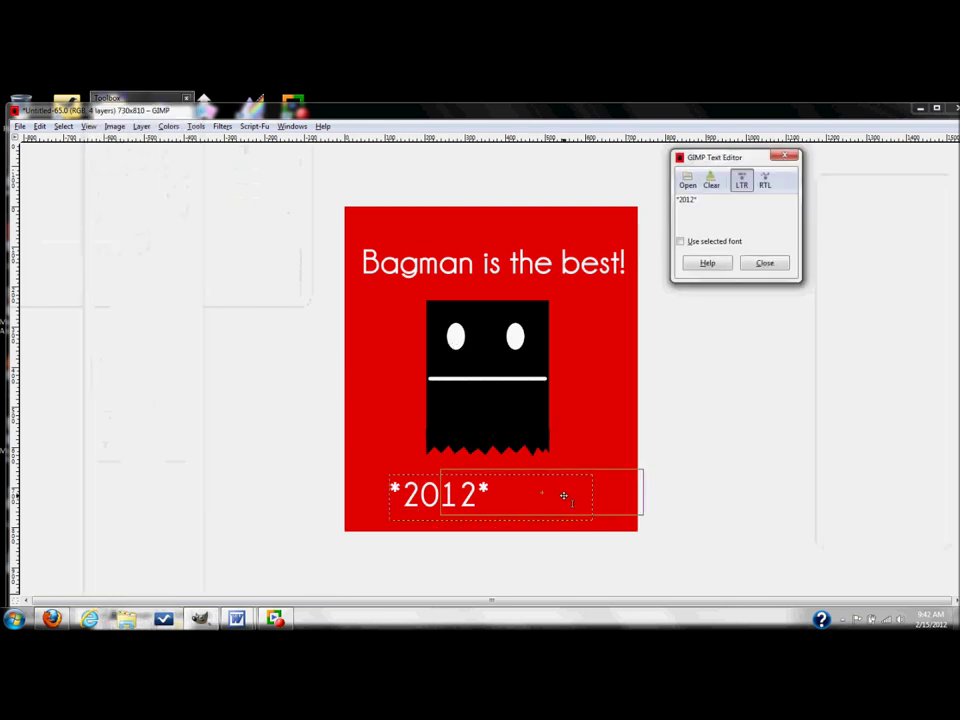
left_click(764, 263)
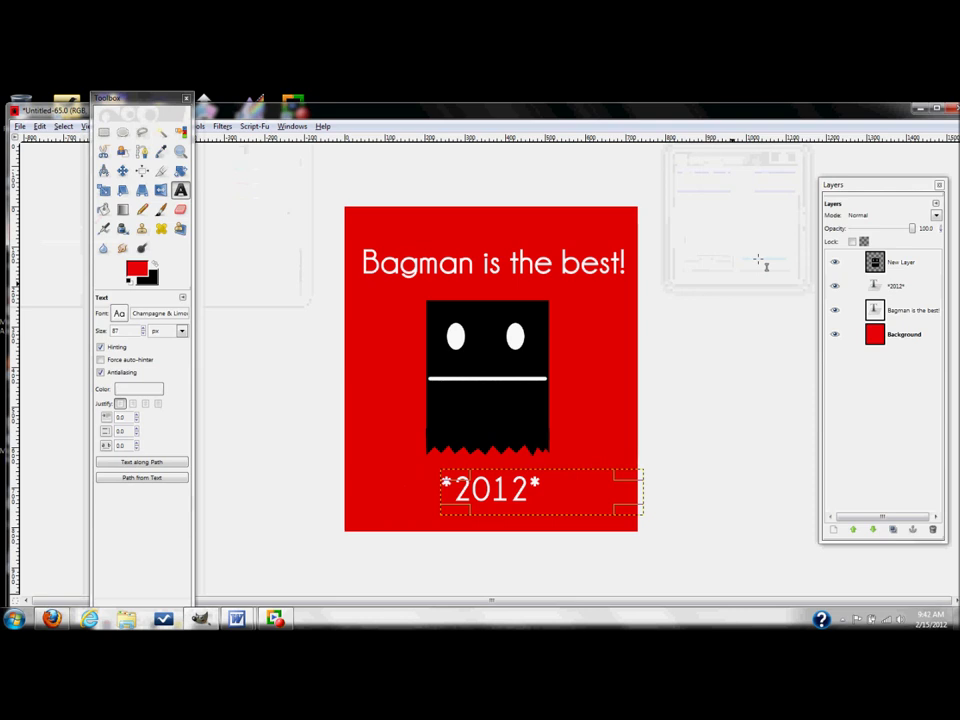